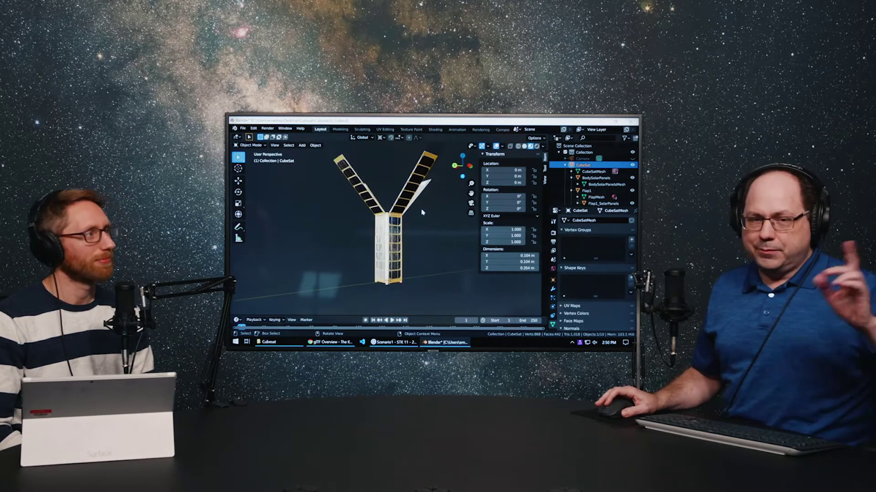
{"action": "scroll", "coordinate": [422, 212], "scroll_direction": "down", "scroll_amount": 2}
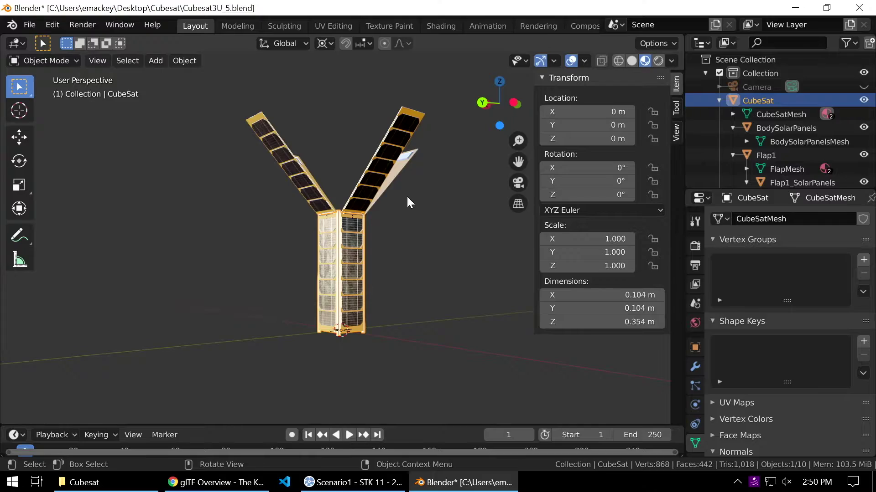
- Switch to the UV Editing workspace with the CubeSat mesh in Edit Mode beside its UVs
{"action": "scroll", "coordinate": [407, 196], "scroll_direction": "up", "scroll_amount": 2}
{"action": "scroll", "coordinate": [413, 231], "scroll_direction": "up", "scroll_amount": 4}
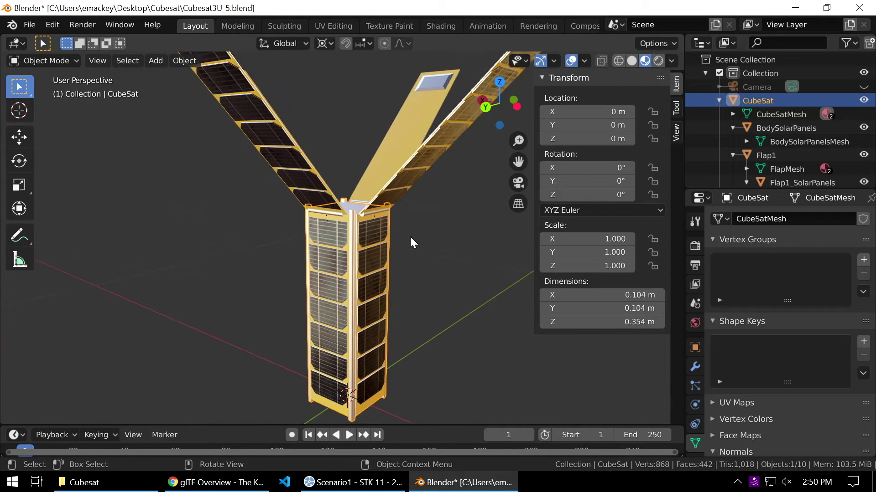
{"action": "middle_click_drag", "start_coordinate": [413, 238], "coordinate": [411, 237]}
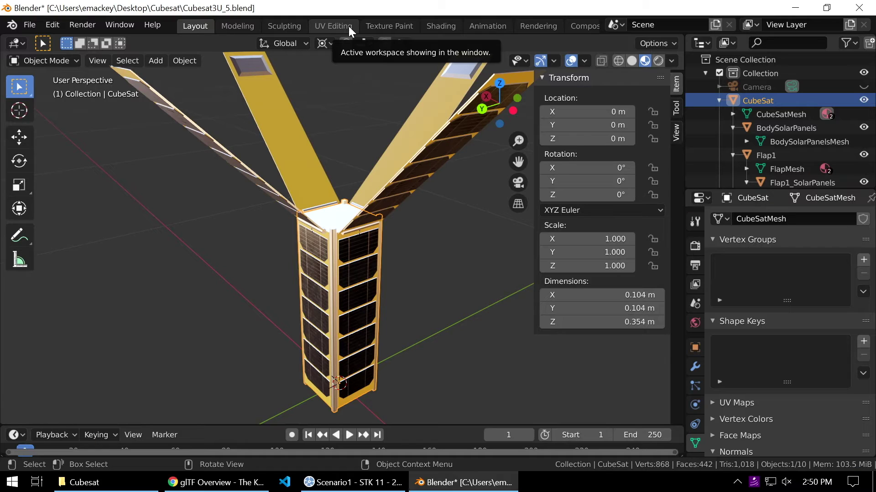
{"action": "left_click", "coordinate": [347, 26]}
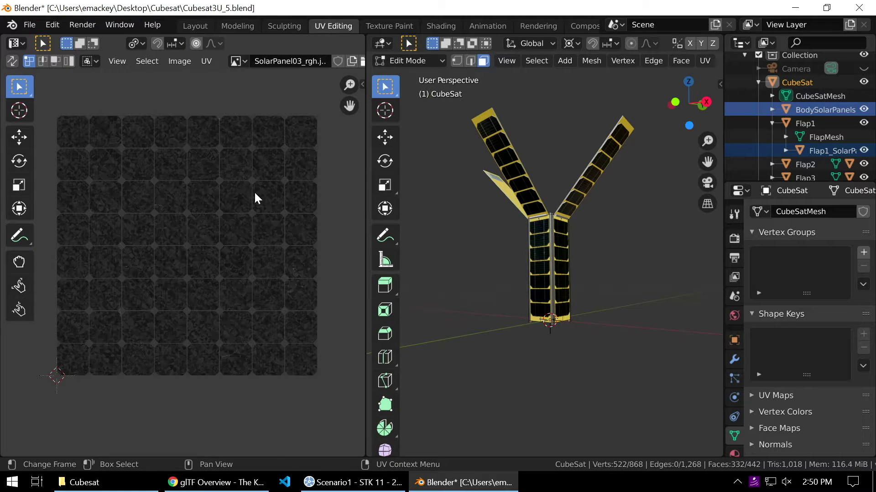
- Unlink SolarPanel03_rgh.jpg from the UV editor and enlarge the blank UV grid
{"action": "middle_click_drag", "start_coordinate": [255, 194], "coordinate": [268, 197]}
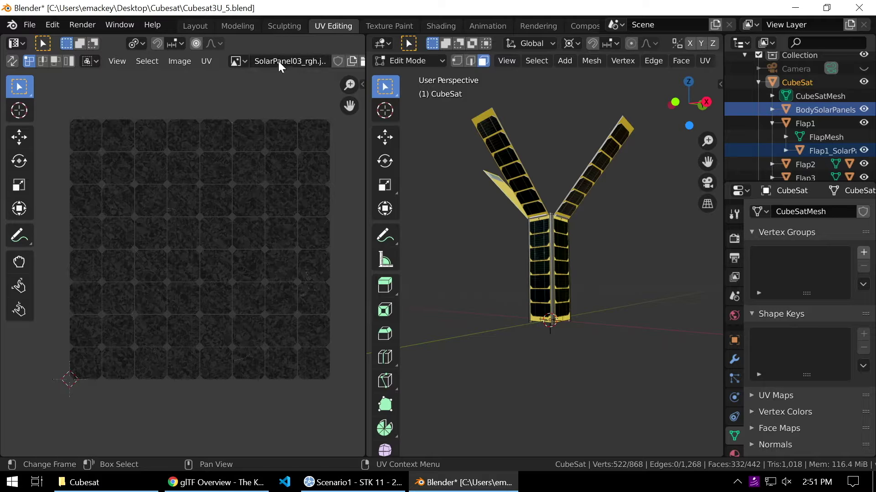
{"action": "scroll", "coordinate": [278, 61], "scroll_direction": "down", "scroll_amount": 5}
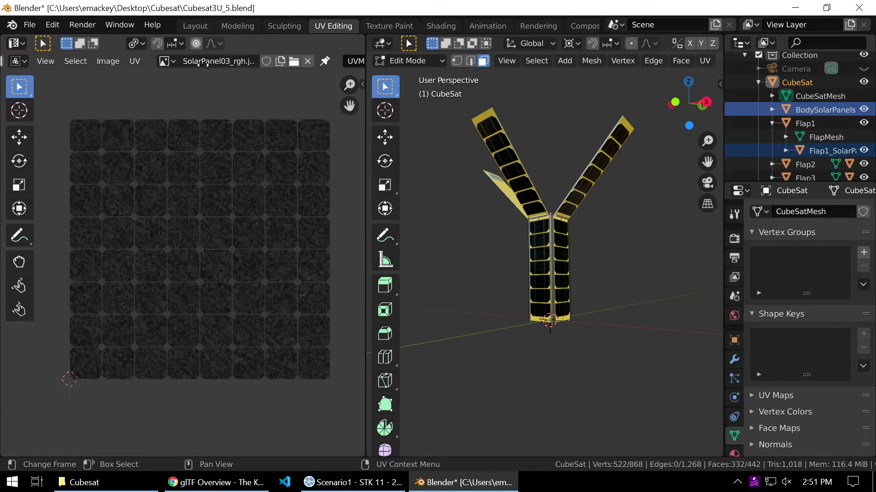
{"action": "left_click", "coordinate": [308, 61]}
{"action": "scroll", "coordinate": [220, 216], "scroll_direction": "up", "scroll_amount": 4}
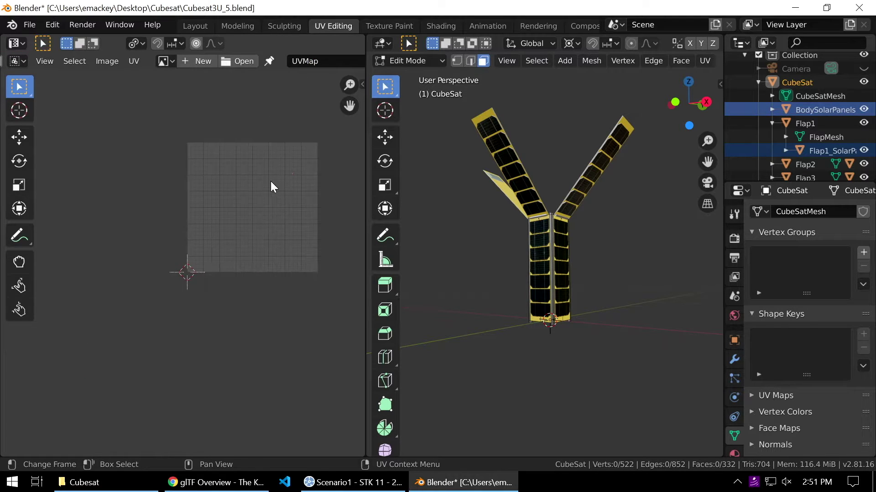
{"action": "middle_click_drag", "start_coordinate": [199, 217], "coordinate": [223, 241]}
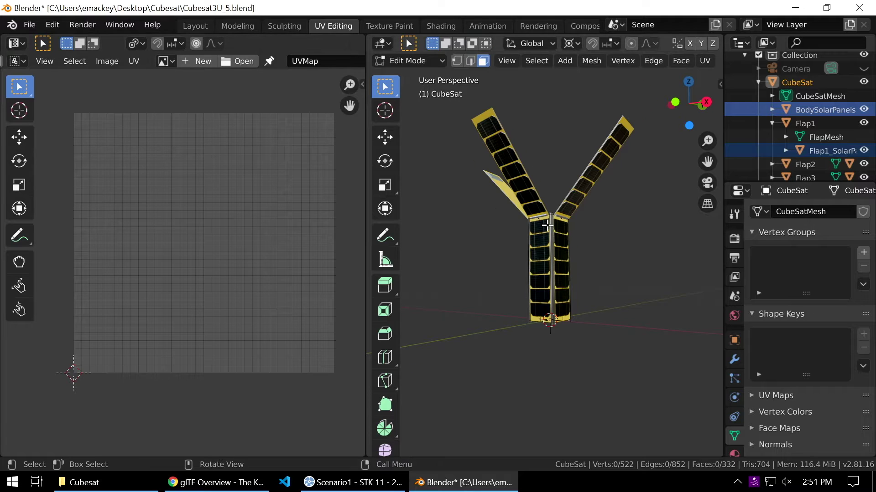
- Look down on the CubeSat's top and return to Object Mode
{"action": "scroll", "coordinate": [554, 211], "scroll_direction": "up", "scroll_amount": 3}
{"action": "middle_click_drag", "start_coordinate": [554, 211], "coordinate": [574, 224]}
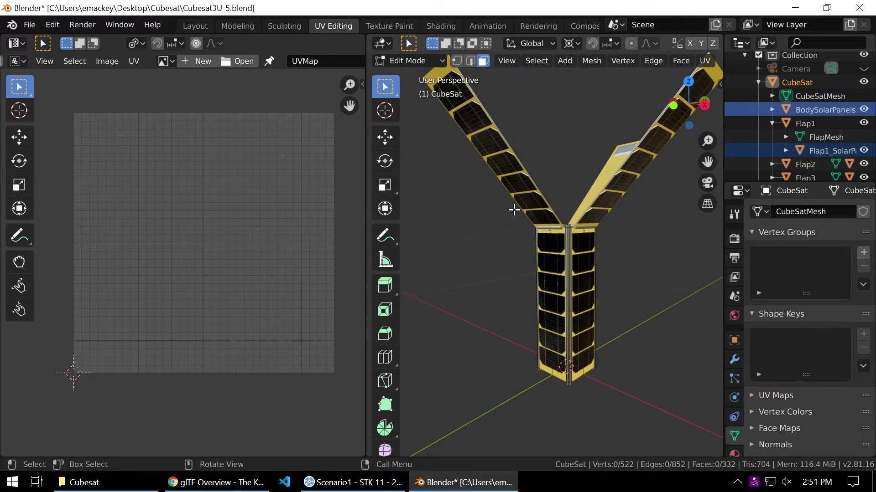
{"action": "key", "text": "Tab"}
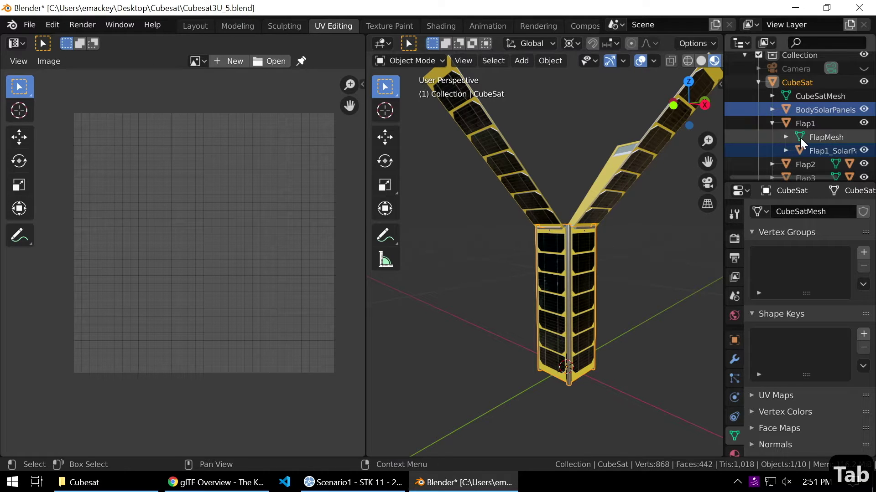
- Hide the CubeSat and its children, then show the CubeSat frame again
{"action": "middle_click_drag", "start_coordinate": [657, 179], "coordinate": [656, 198]}
{"action": "scroll", "coordinate": [589, 220], "scroll_direction": "up", "scroll_amount": 3}
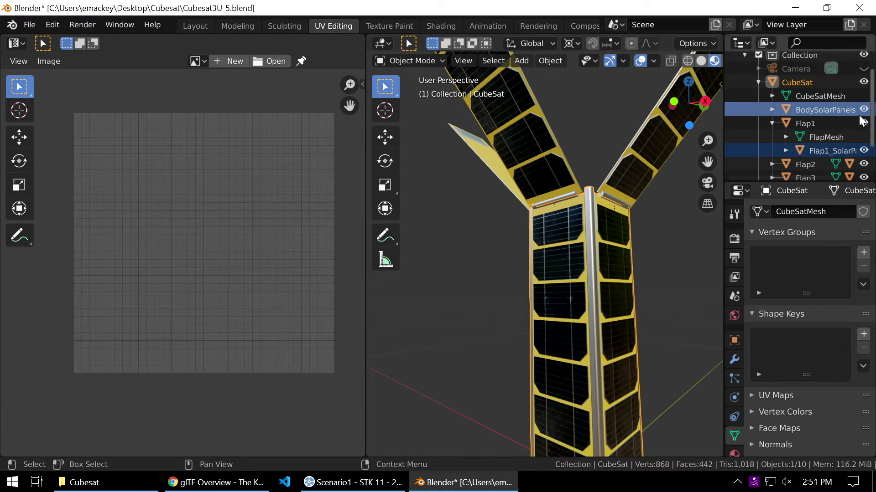
{"action": "middle_click_drag", "start_coordinate": [636, 257], "coordinate": [612, 255]}
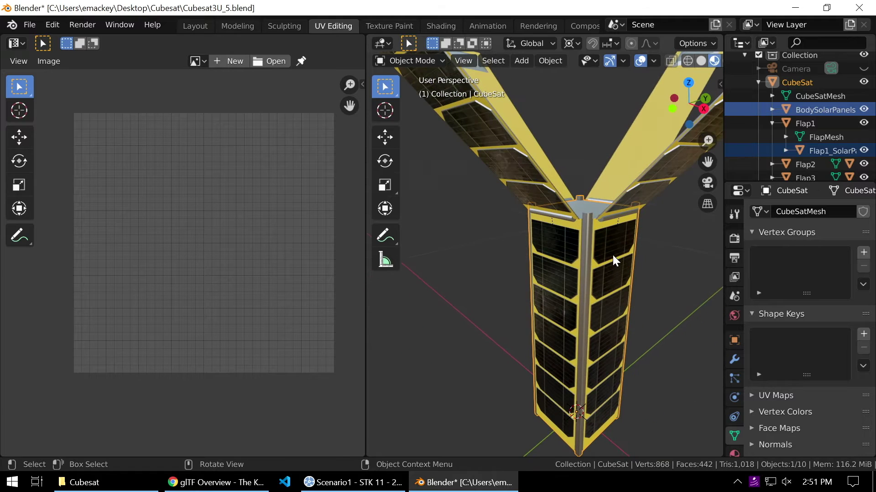
{"action": "left_click", "coordinate": [864, 83]}
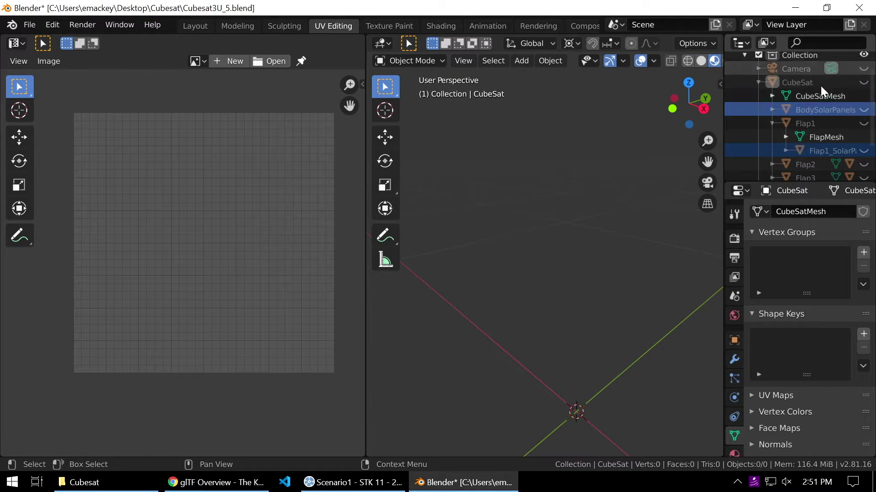
{"action": "left_click", "coordinate": [865, 83]}
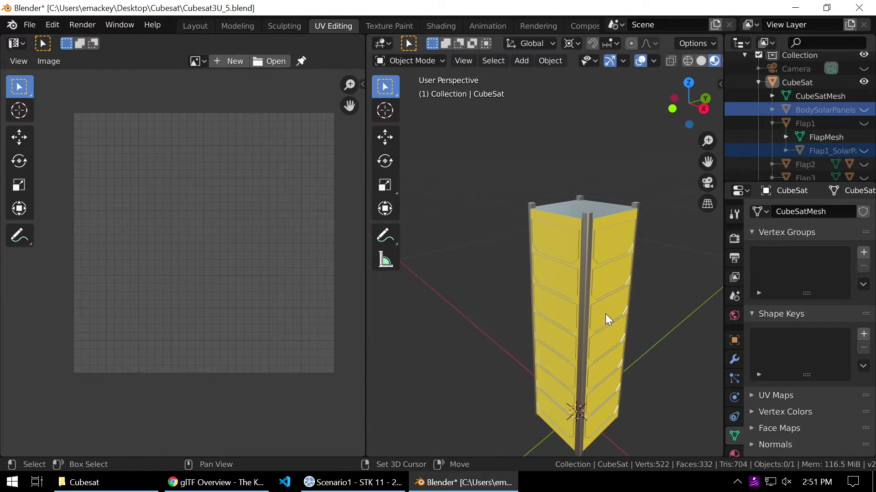
- Make the Flap1 panel visible in the viewport and select it
{"action": "middle_click_drag", "start_coordinate": [605, 315], "coordinate": [604, 240]}
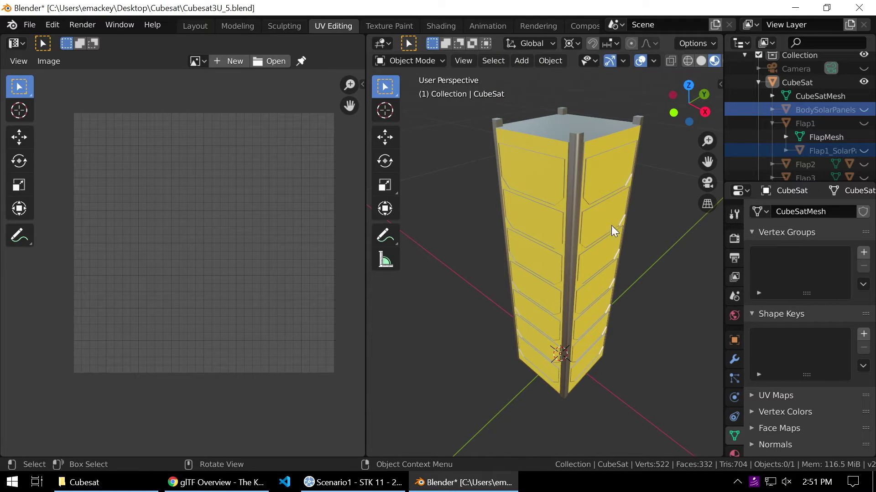
{"action": "middle_click_drag", "start_coordinate": [559, 224], "coordinate": [561, 218]}
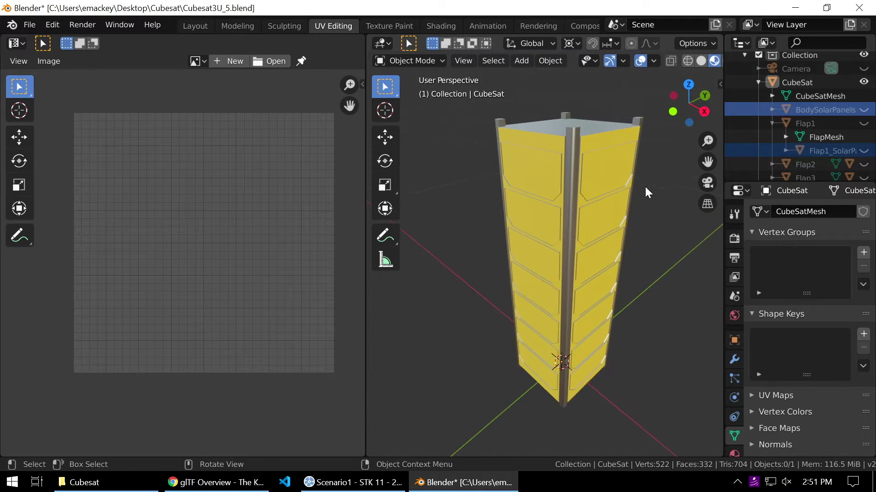
{"action": "left_click", "coordinate": [867, 126]}
{"action": "left_click", "coordinate": [806, 123]}
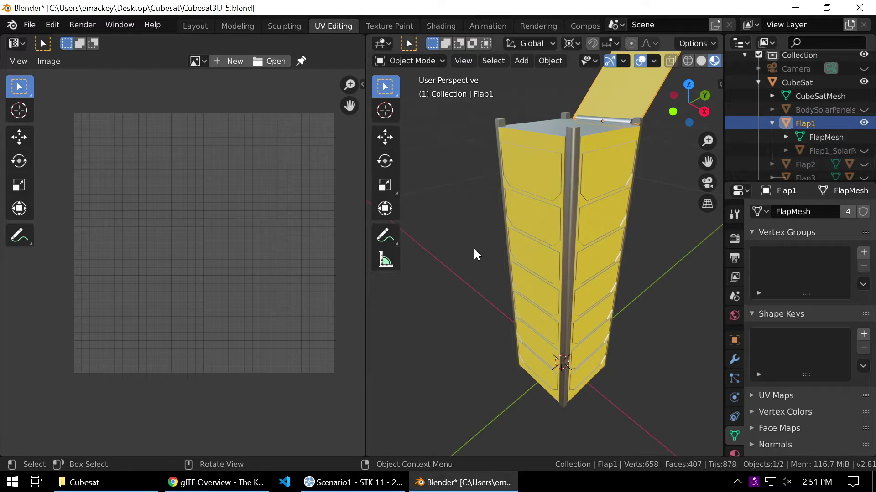
{"action": "middle_click_drag", "start_coordinate": [473, 247], "coordinate": [588, 229]}
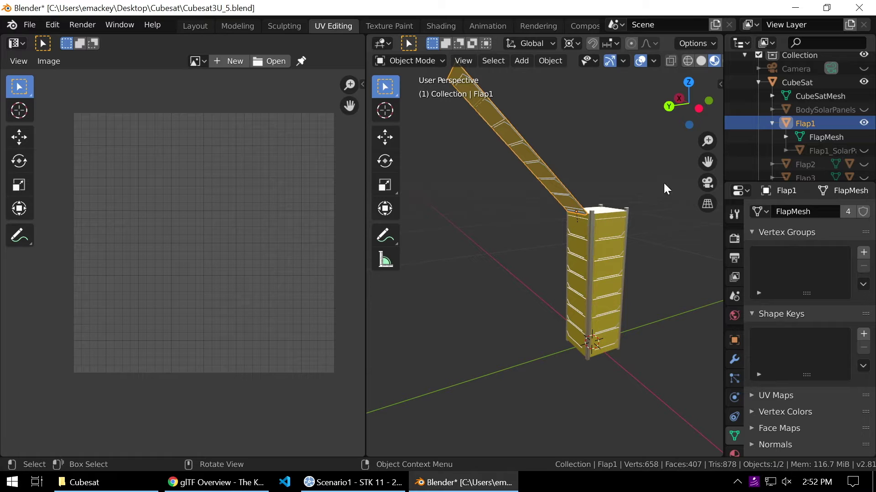
- Add the CubeSat frame to the Flap1 selection, enter Edit Mode and select all geometry
{"action": "left_click", "coordinate": [798, 81], "text": "ctrl"}
{"action": "middle_click_drag", "start_coordinate": [434, 271], "coordinate": [480, 254]}
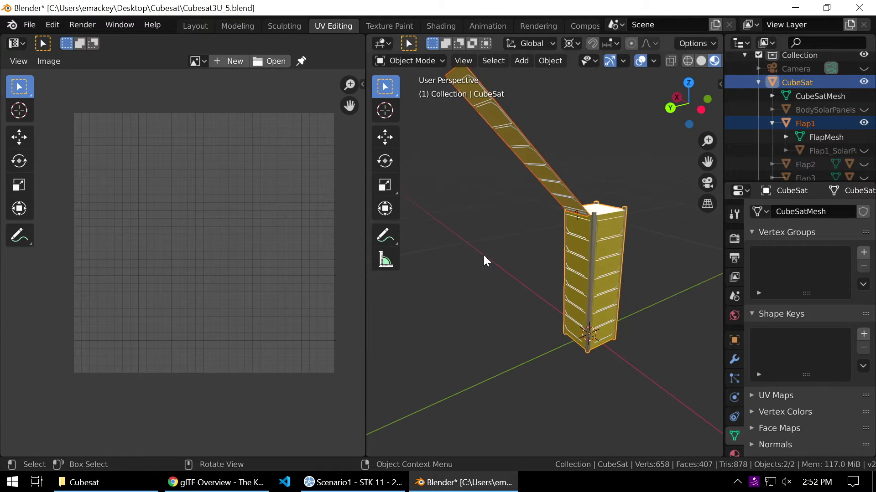
{"action": "key", "text": "Tab"}
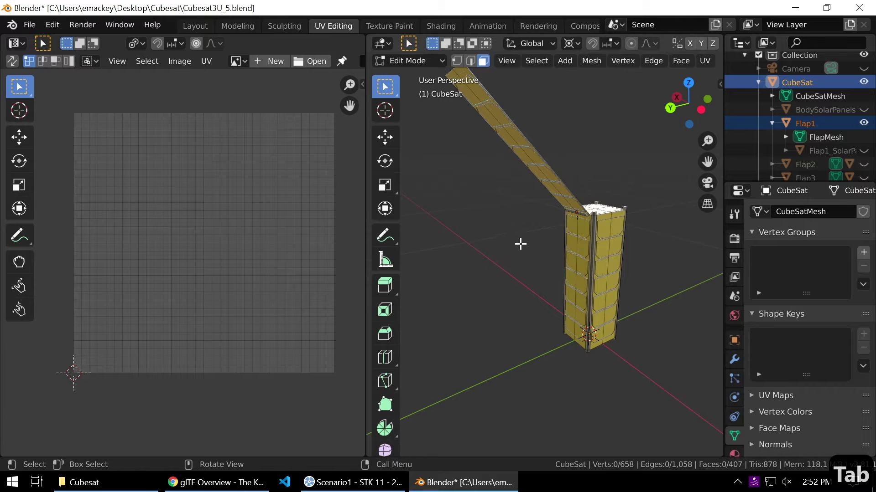
{"action": "key", "text": "a"}
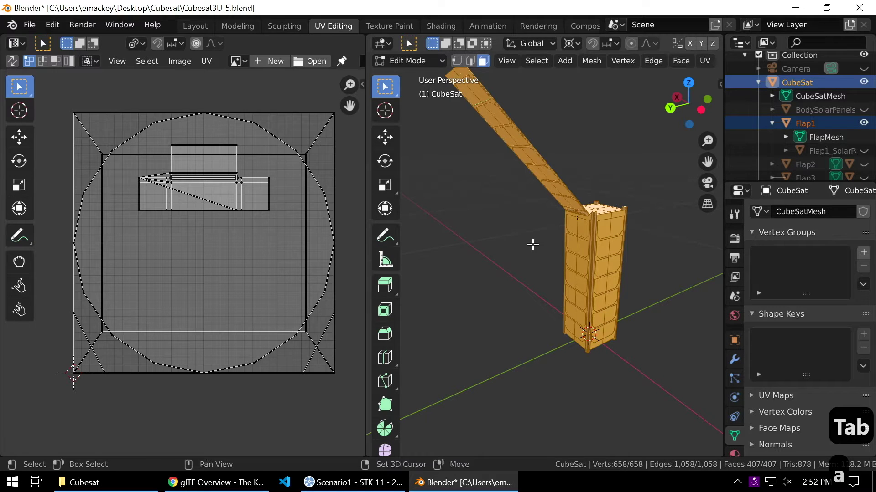
{"action": "middle_click_drag", "start_coordinate": [532, 245], "coordinate": [533, 284]}
{"action": "scroll", "coordinate": [544, 279], "scroll_direction": "up", "scroll_amount": 2}
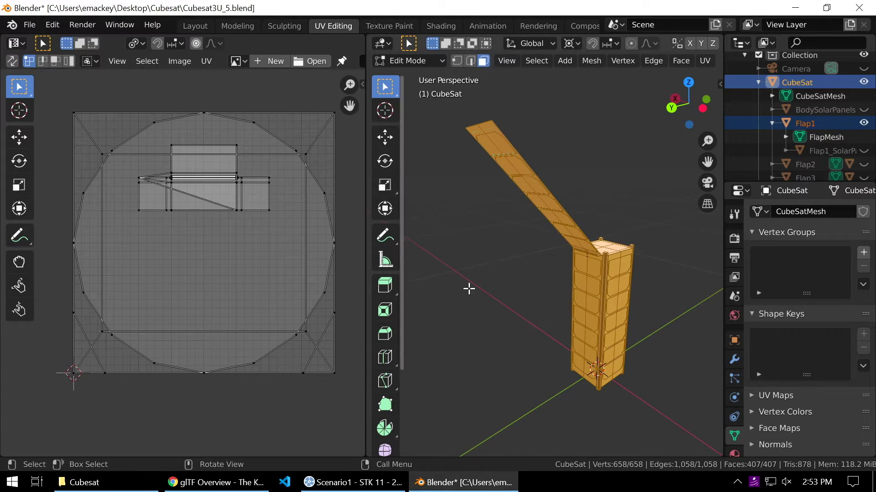
{"action": "key", "text": "u"}
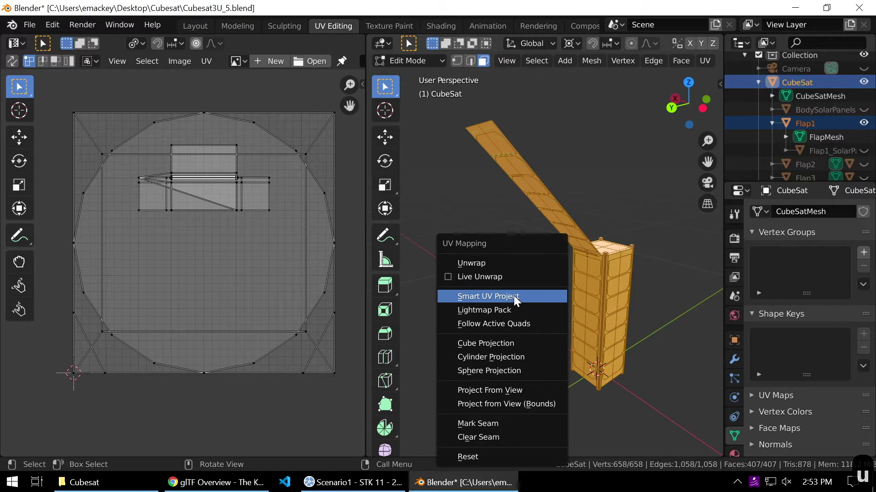
- Smart UV Project the frame and flap with 0.02 island margin and Stretch to UV Bounds off
{"action": "left_click", "coordinate": [519, 297]}
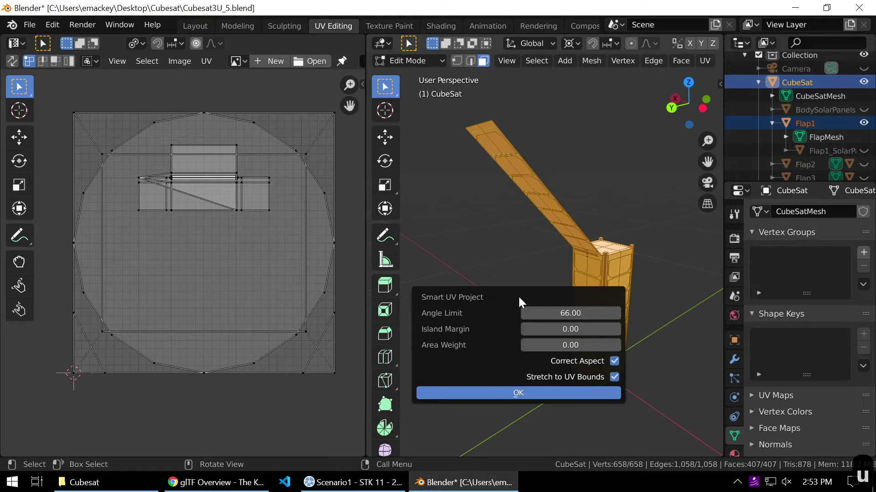
{"action": "left_click", "coordinate": [581, 329]}
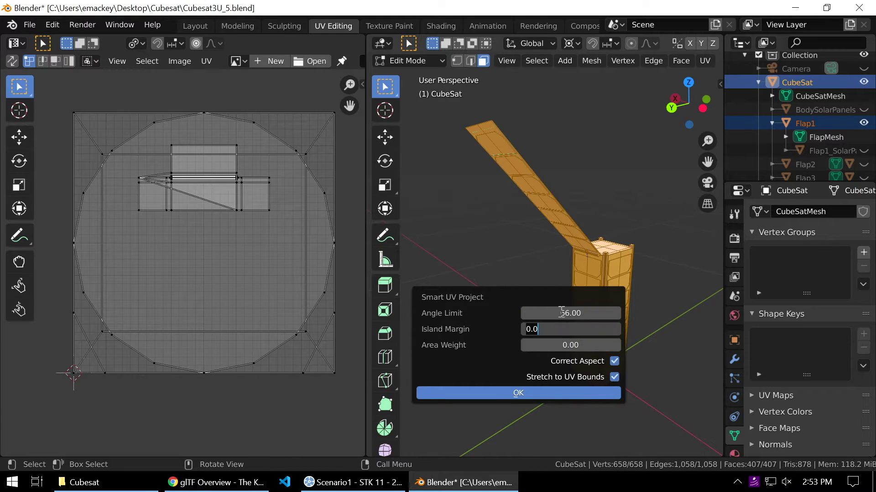
{"action": "key", "text": "Right"}
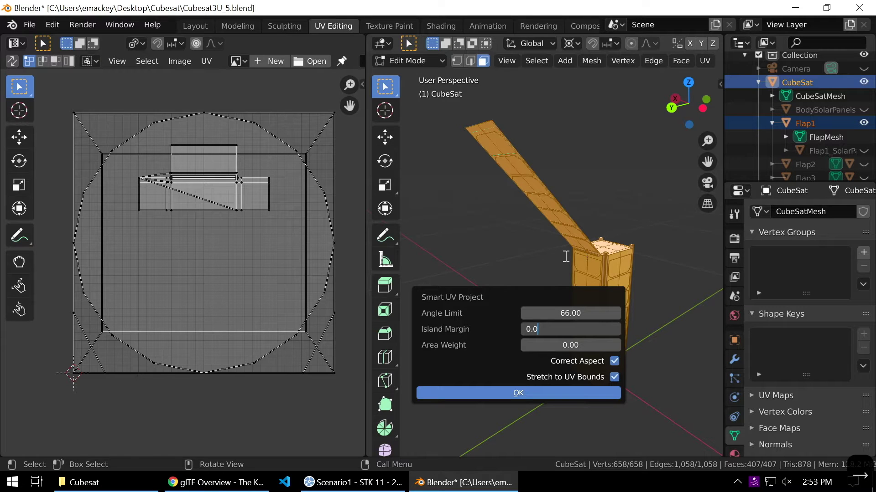
{"action": "type", "text": "2"}
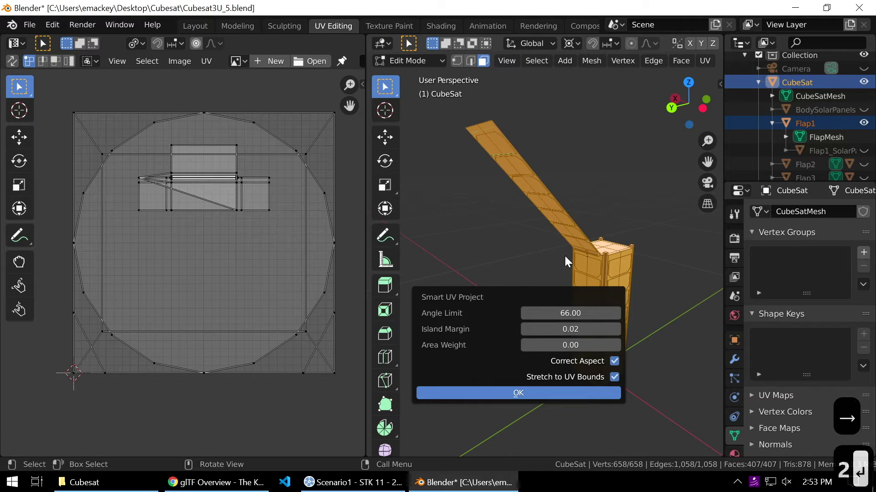
{"action": "key", "text": "Return"}
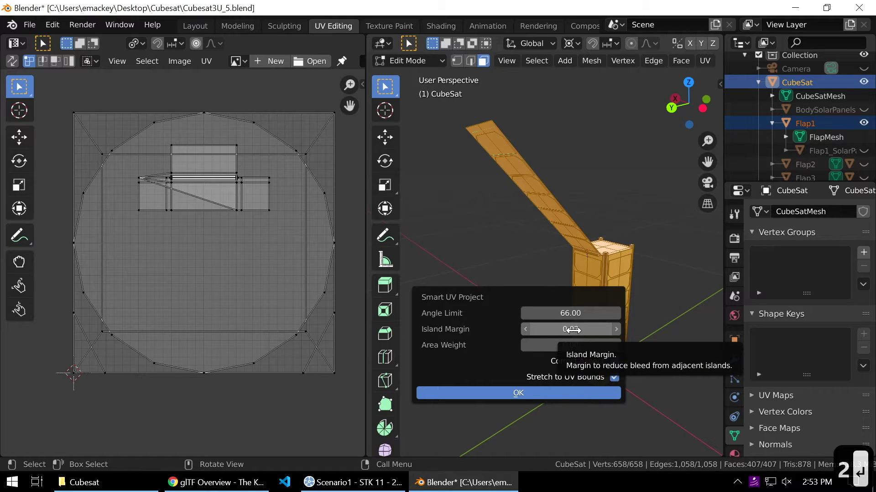
{"action": "left_click", "coordinate": [615, 378]}
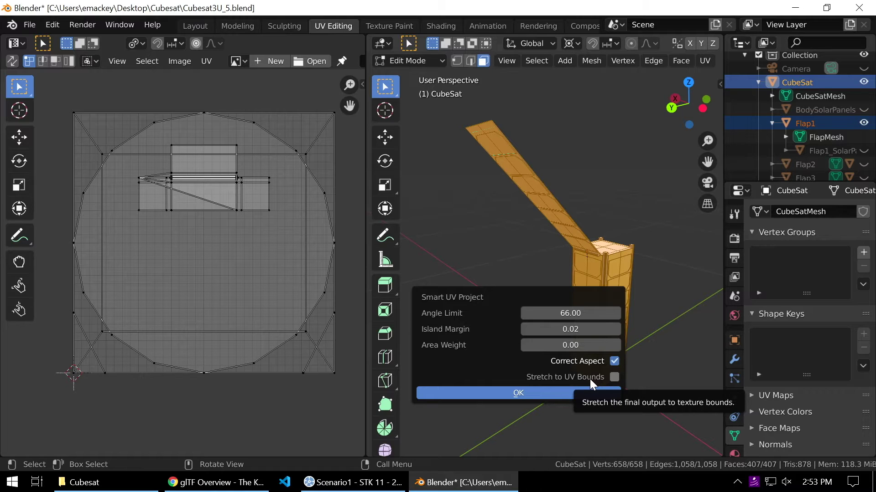
{"action": "left_click", "coordinate": [560, 392]}
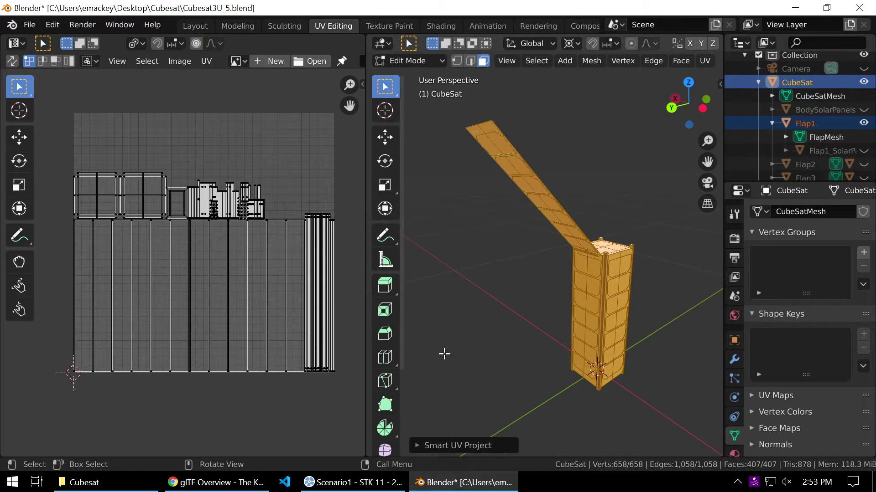
{"action": "scroll", "coordinate": [267, 299], "scroll_direction": "up", "scroll_amount": 1}
{"action": "scroll", "coordinate": [267, 299], "scroll_direction": "down", "scroll_amount": 1}
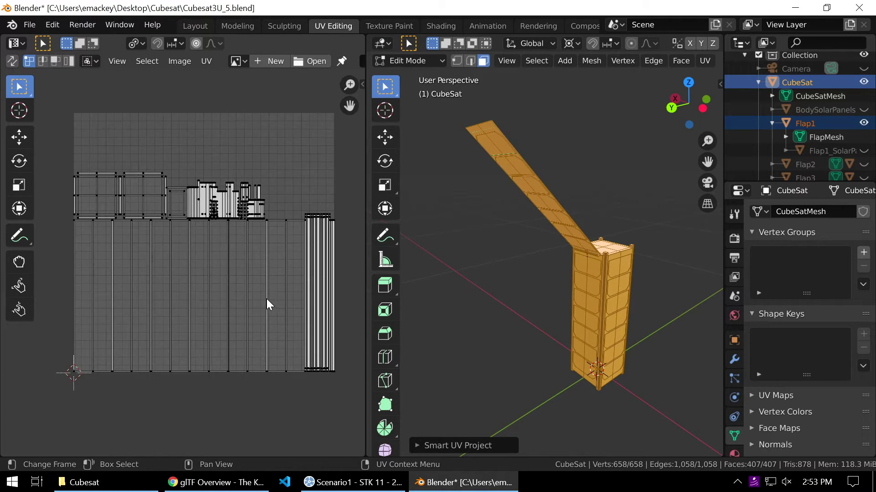
{"action": "middle_click_drag", "start_coordinate": [262, 285], "coordinate": [256, 297]}
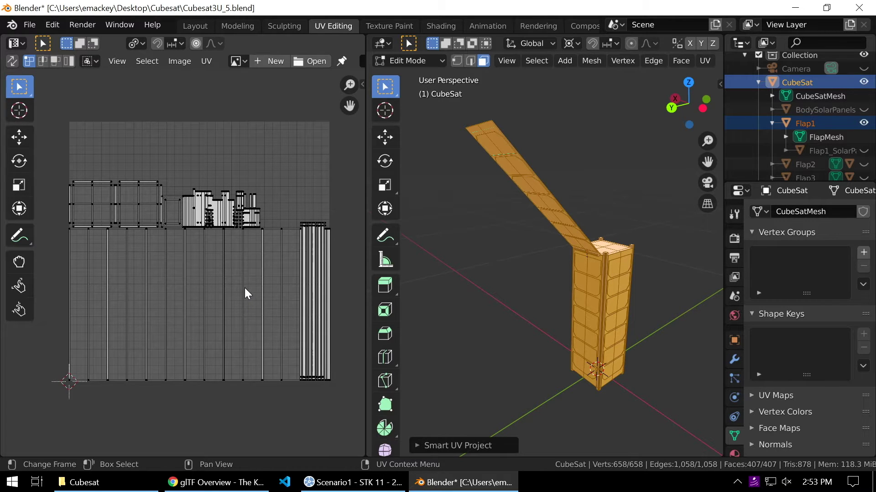
{"action": "scroll", "coordinate": [154, 216], "scroll_direction": "up", "scroll_amount": 3}
{"action": "middle_click_drag", "start_coordinate": [152, 215], "coordinate": [255, 352]}
{"action": "middle_click_drag", "start_coordinate": [237, 196], "coordinate": [272, 182]}
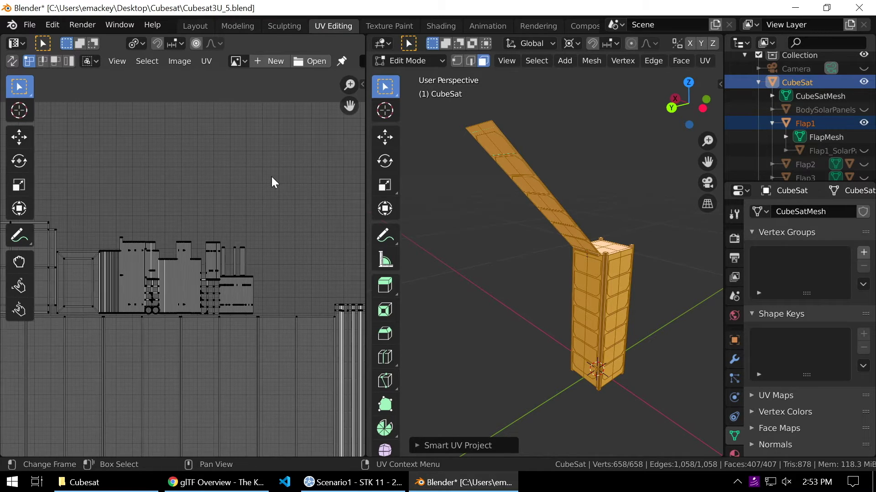
{"action": "scroll", "coordinate": [273, 202], "scroll_direction": "down", "scroll_amount": 1}
{"action": "middle_click_drag", "start_coordinate": [283, 268], "coordinate": [251, 152]}
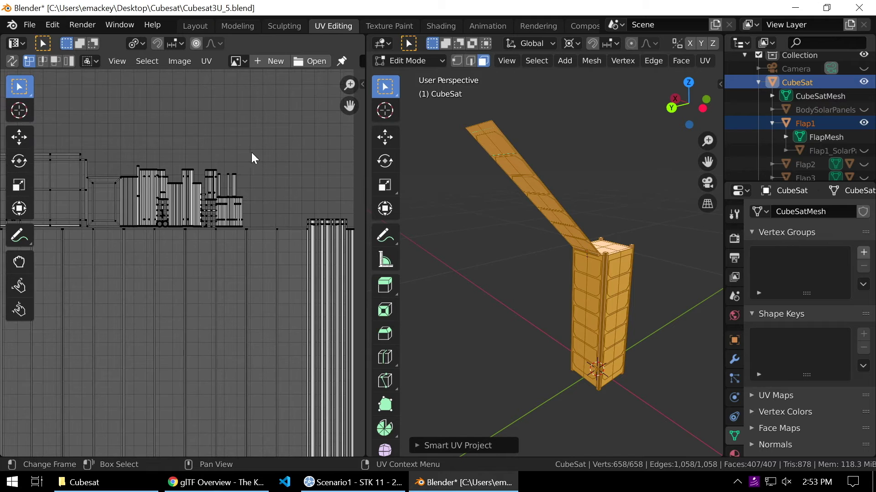
{"action": "scroll", "coordinate": [313, 270], "scroll_direction": "down", "scroll_amount": 1}
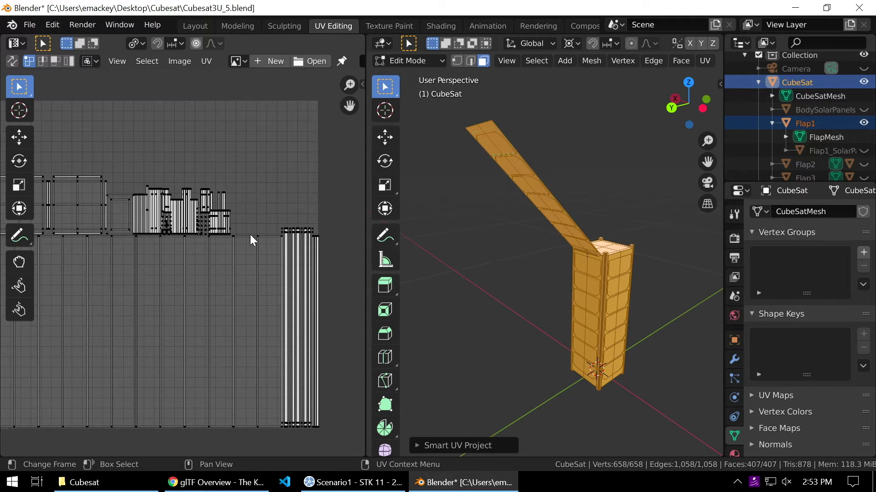
{"action": "middle_click_drag", "start_coordinate": [250, 234], "coordinate": [290, 199]}
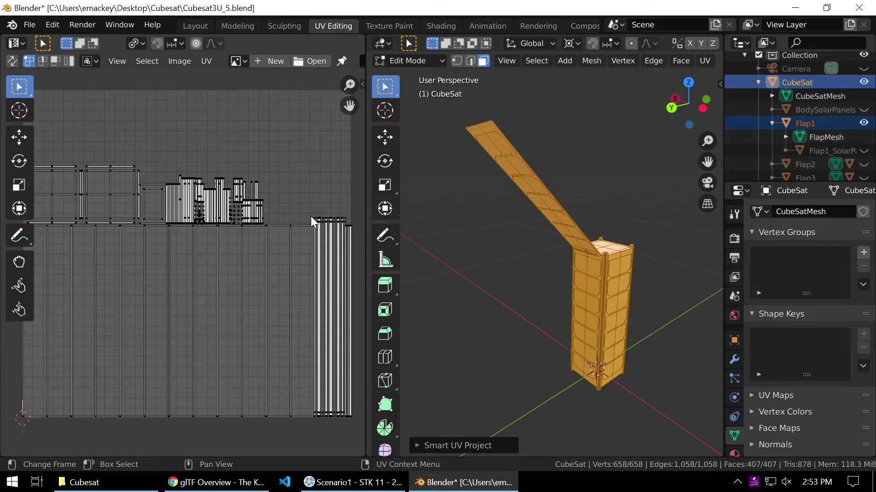
{"action": "scroll", "coordinate": [255, 219], "scroll_direction": "down", "scroll_amount": 1}
{"action": "middle_click_drag", "start_coordinate": [242, 234], "coordinate": [248, 224]}
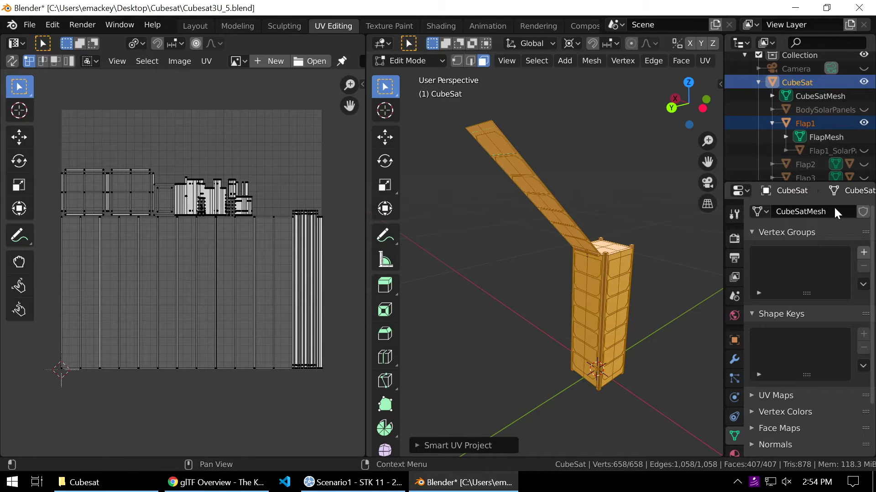
{"action": "scroll", "coordinate": [733, 411], "scroll_direction": "down", "scroll_amount": 1}
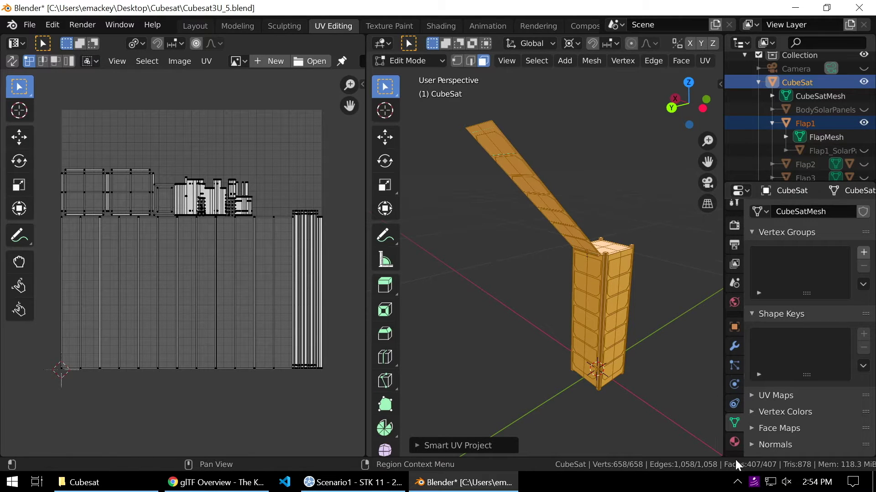
- Deselect everything and select only the faces assigned to CircuitBoardMat
{"action": "left_click", "coordinate": [736, 439]}
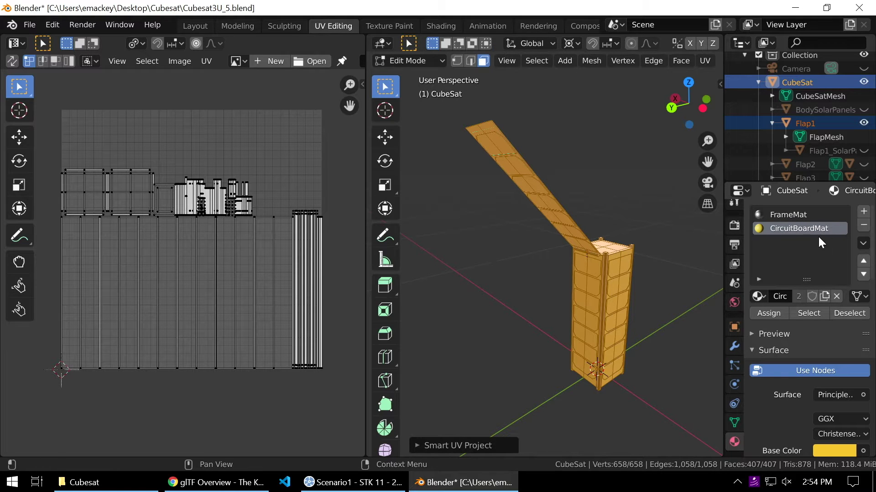
{"action": "mouse_move", "coordinate": [619, 282]}
{"action": "middle_mouse_down"}
{"action": "mouse_move", "coordinate": [540, 289]}
{"action": "mouse_move", "coordinate": [625, 287]}
{"action": "mouse_move", "coordinate": [615, 282]}
{"action": "middle_mouse_up"}
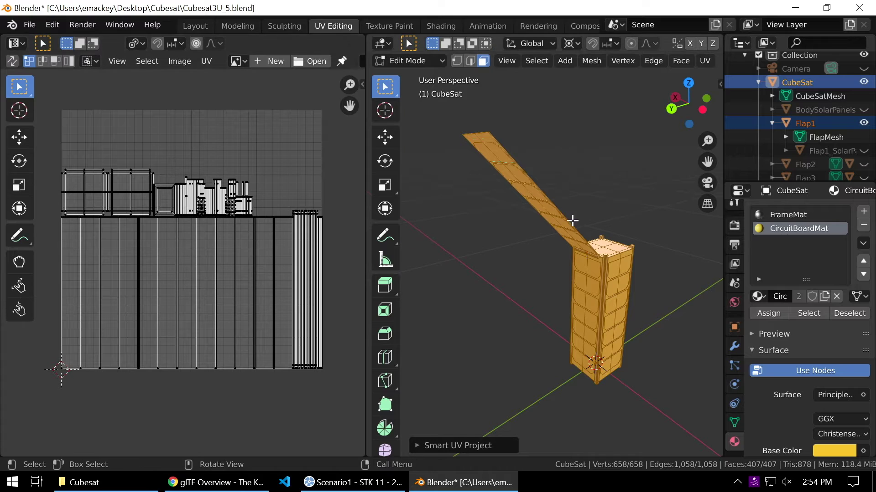
{"action": "middle_click_drag", "start_coordinate": [491, 269], "coordinate": [546, 247]}
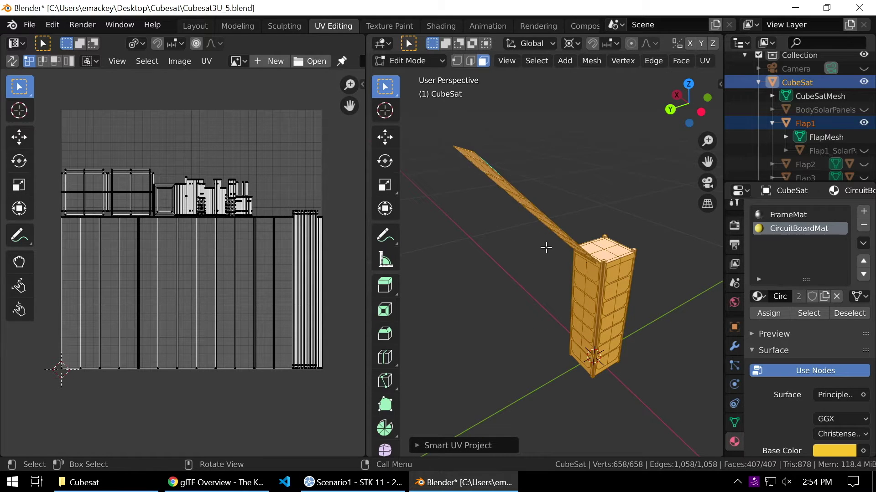
{"action": "key", "text": "alt+a"}
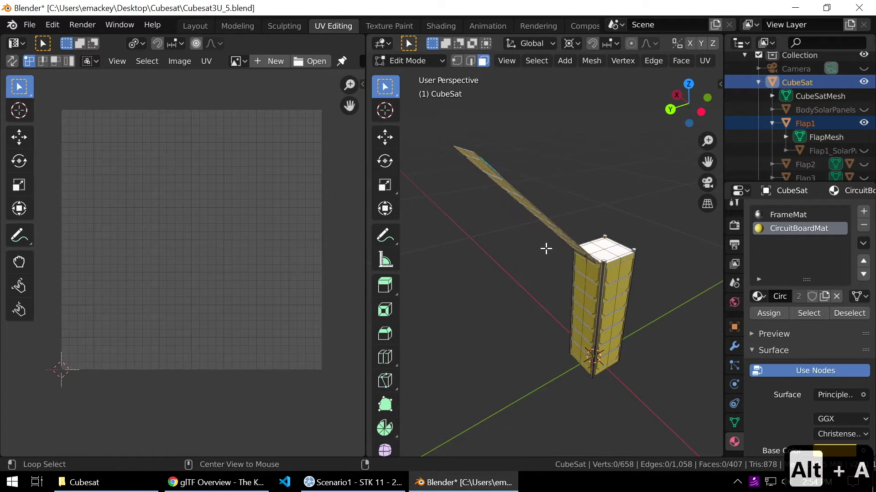
{"action": "middle_click_drag", "start_coordinate": [627, 291], "coordinate": [639, 281]}
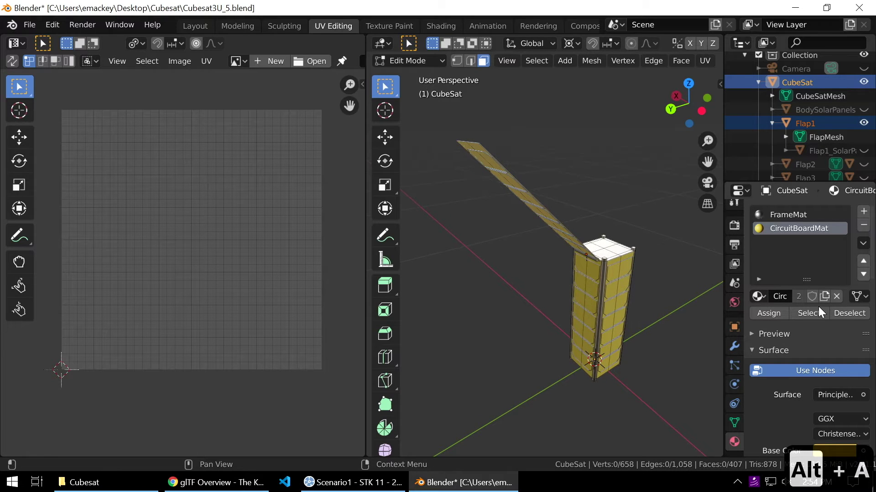
{"action": "left_click", "coordinate": [809, 313]}
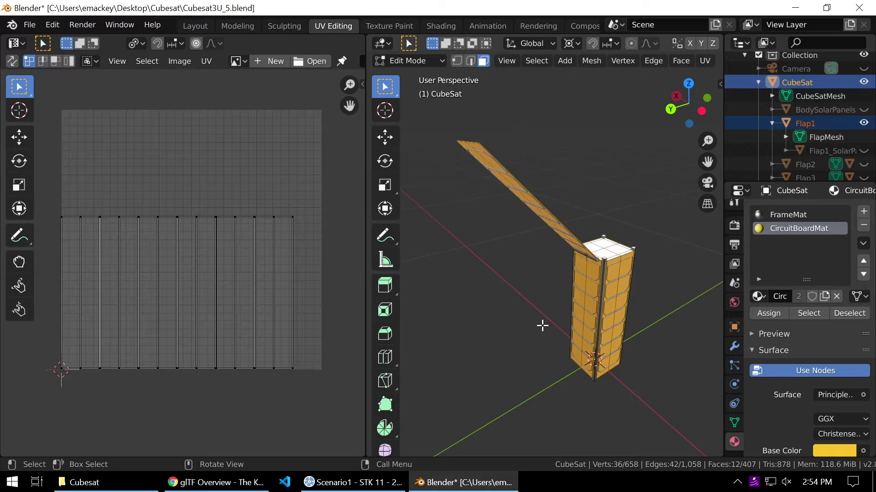
{"action": "key", "text": "u"}
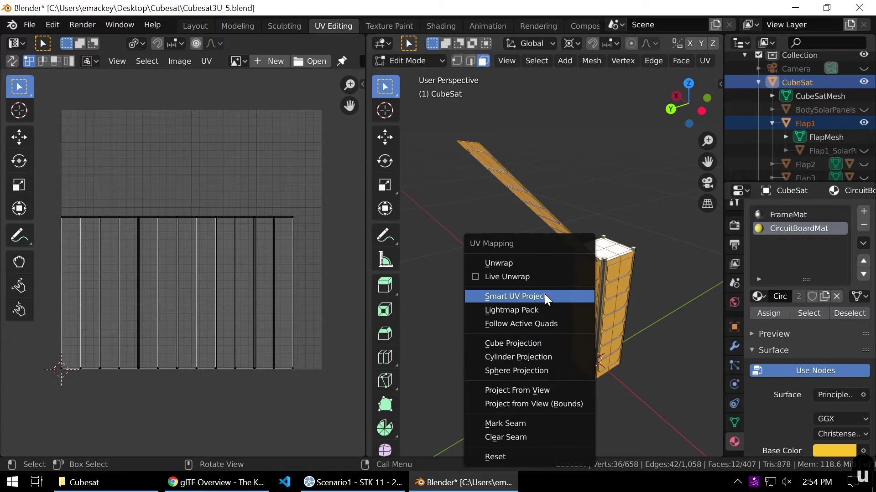
- Smart UV Project the CircuitBoardMat faces on their own
{"action": "left_click", "coordinate": [563, 296]}
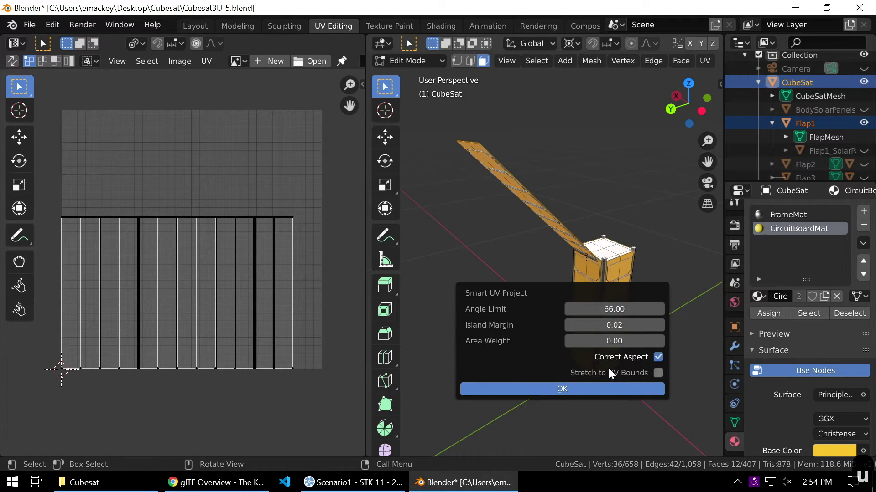
{"action": "left_click", "coordinate": [612, 387]}
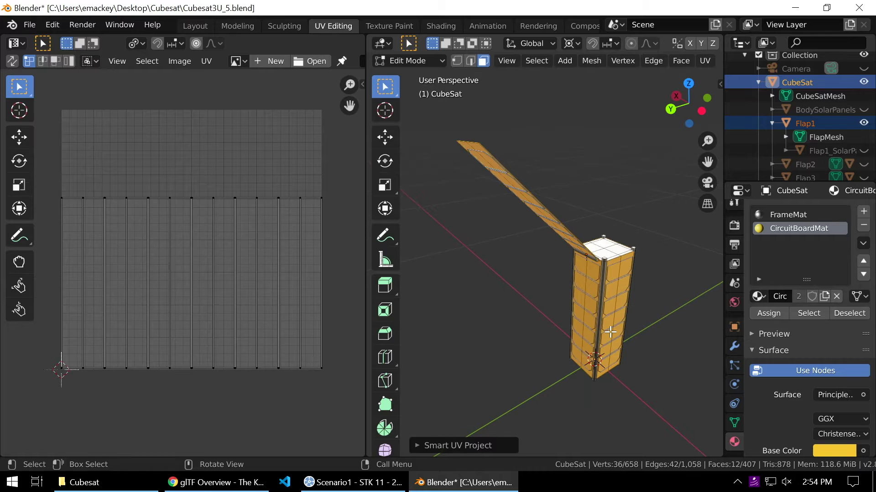
{"action": "scroll", "coordinate": [222, 285], "scroll_direction": "down", "scroll_amount": 2}
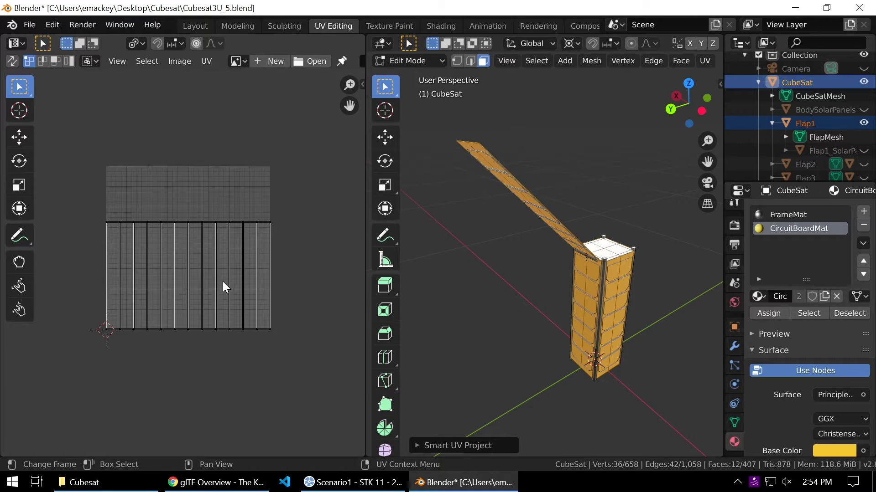
- Select all the circuit-board UV islands and move them up and to the right
{"action": "scroll", "coordinate": [222, 282], "scroll_direction": "down", "scroll_amount": 1}
{"action": "key", "text": "a"}
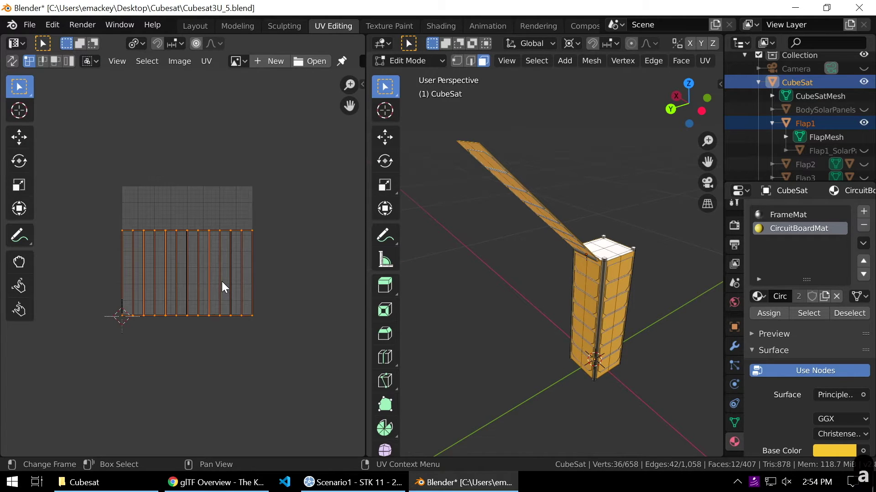
{"action": "key", "text": "g"}
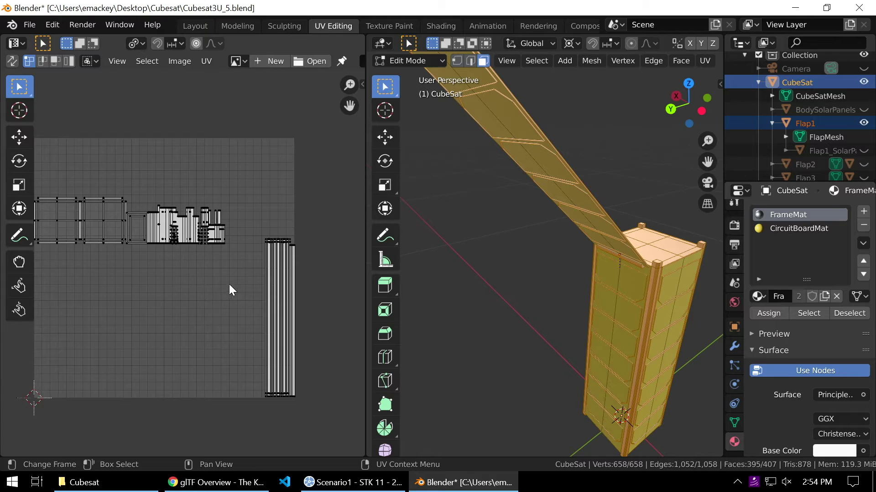
{"action": "scroll", "coordinate": [238, 273], "scroll_direction": "up", "scroll_amount": 3}
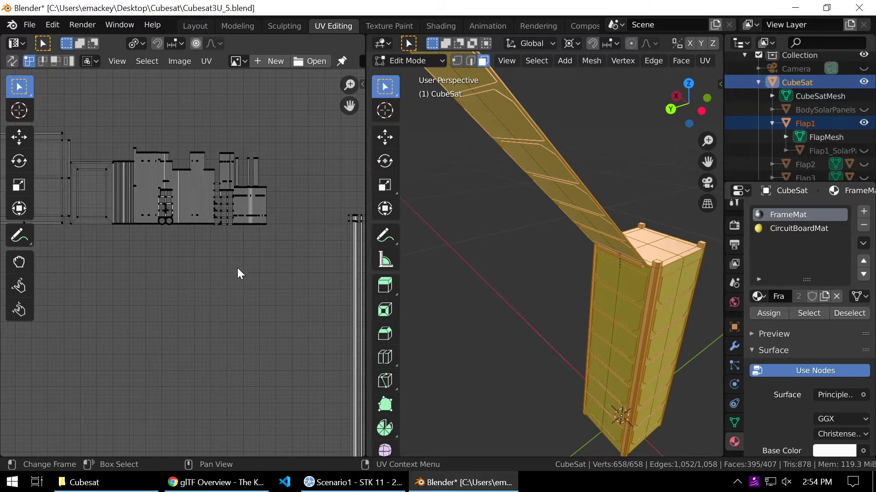
- Frame the whole UV square and Smart UV Project the selected CubeSat faces again
{"action": "scroll", "coordinate": [238, 274], "scroll_direction": "right", "scroll_amount": 3}
{"action": "scroll", "coordinate": [215, 260], "scroll_direction": "up", "scroll_amount": 2}
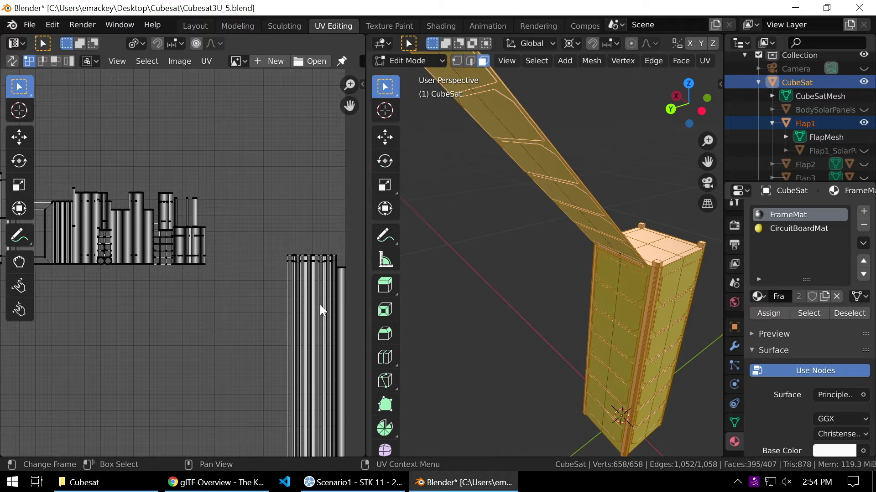
{"action": "scroll", "coordinate": [256, 315], "scroll_direction": "down", "scroll_amount": 3}
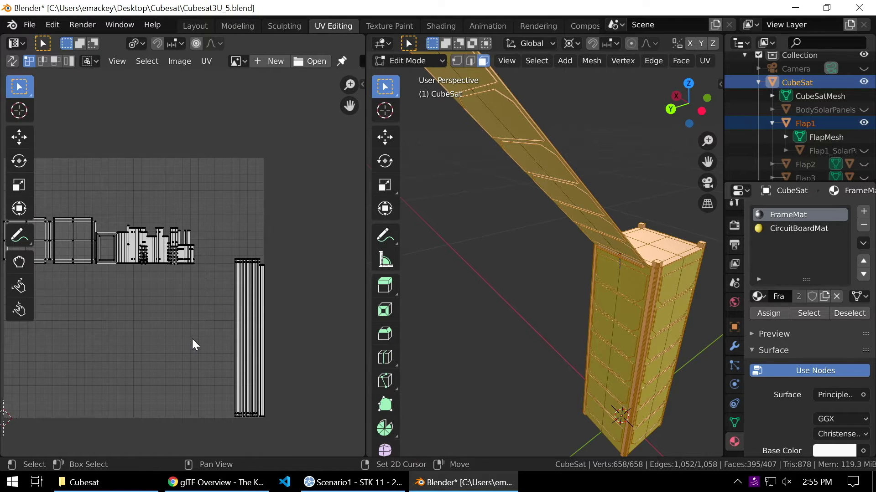
{"action": "key", "text": "Home"}
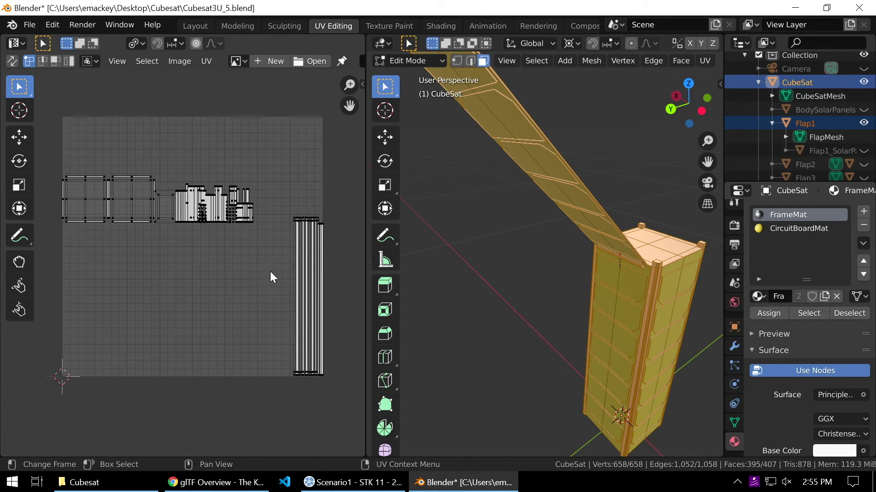
{"action": "key", "text": "u"}
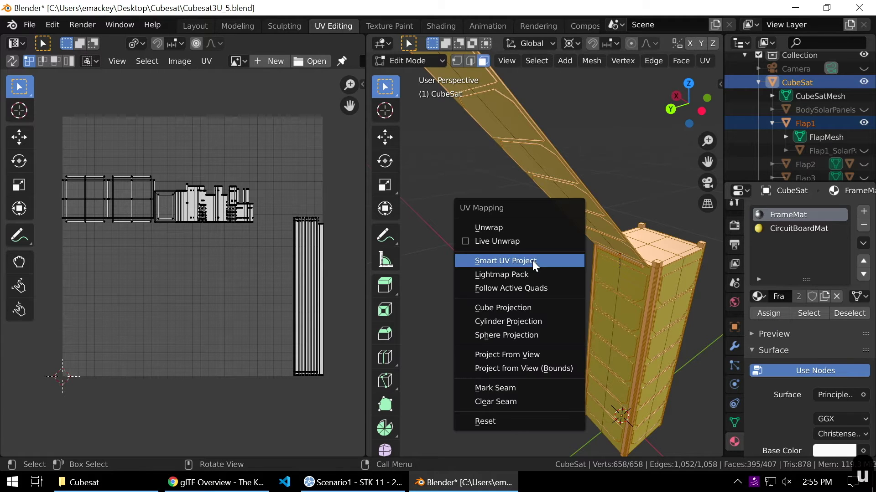
{"action": "left_click", "coordinate": [535, 261]}
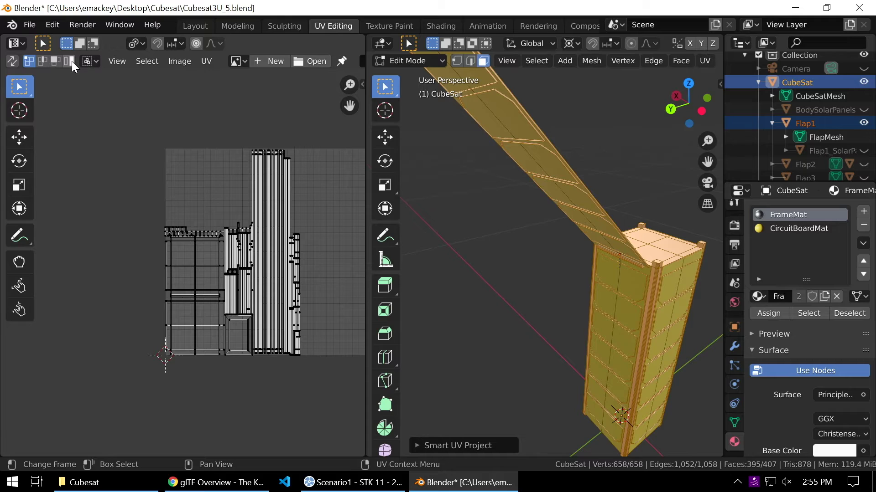
{"action": "left_click", "coordinate": [264, 147]}
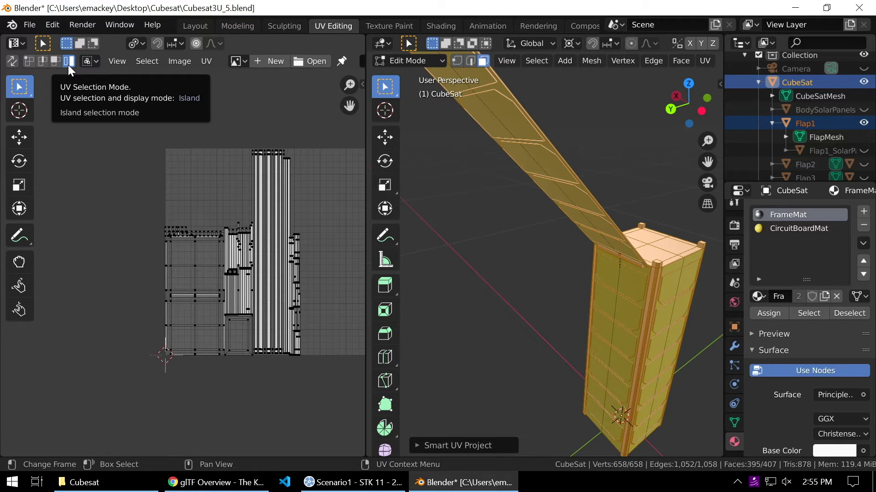
- Move both square grid islands out to the left of the UV square, one above the other
{"action": "scroll", "coordinate": [121, 288], "scroll_direction": "up", "scroll_amount": 2}
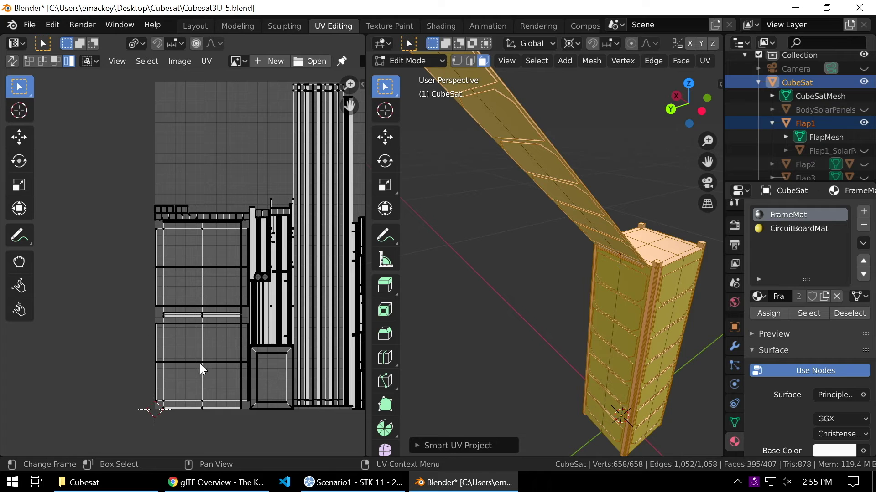
{"action": "left_click", "coordinate": [204, 367]}
{"action": "left_click_drag", "start_coordinate": [202, 362], "coordinate": [89, 363]}
{"action": "left_click", "coordinate": [206, 268]}
{"action": "key", "text": "g"}
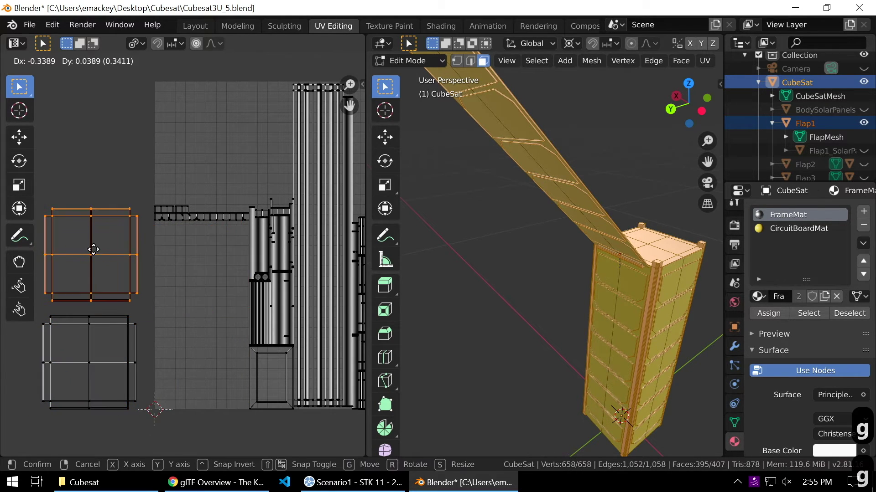
{"action": "left_click", "coordinate": [90, 253]}
{"action": "scroll", "coordinate": [177, 269], "scroll_direction": "down", "scroll_amount": 3}
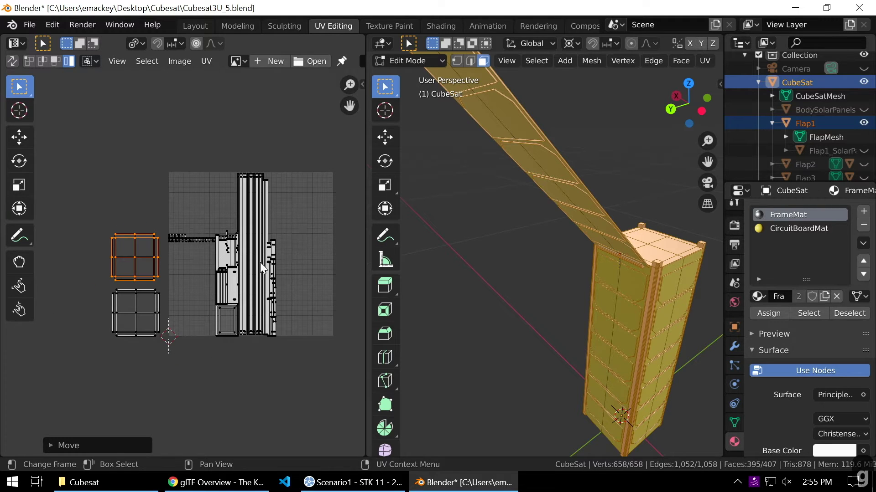
{"action": "scroll", "coordinate": [240, 258], "scroll_direction": "up", "scroll_amount": 4}
- Select the whole long thin strip island and drop it above the square islands
{"action": "key", "text": "alt+a"}
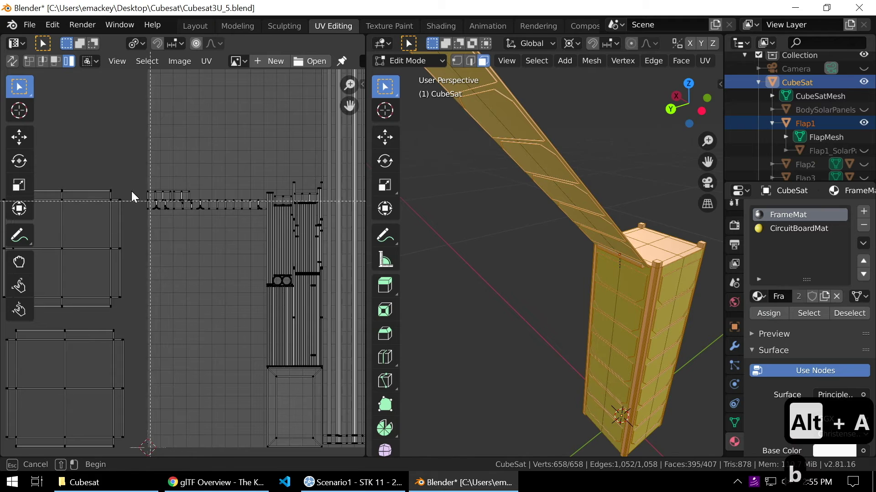
{"action": "key", "text": "b"}
{"action": "left_click_drag", "start_coordinate": [135, 171], "coordinate": [262, 239]}
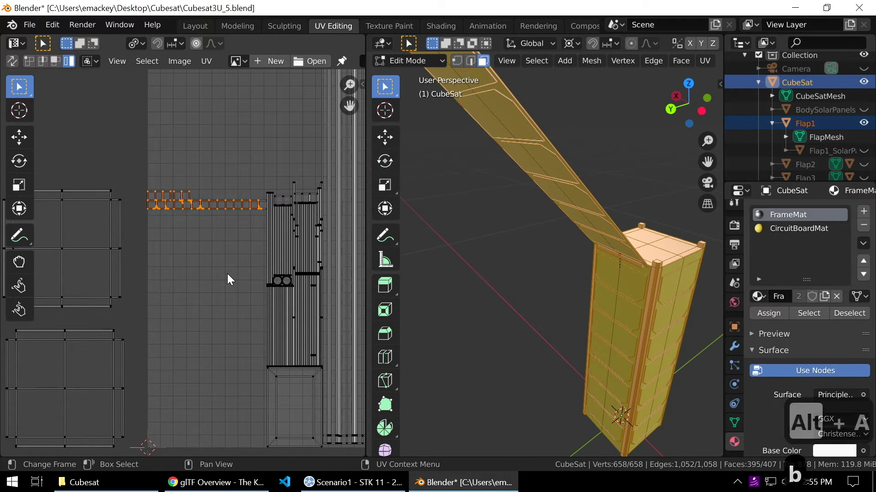
{"action": "key", "text": "ctrl+l"}
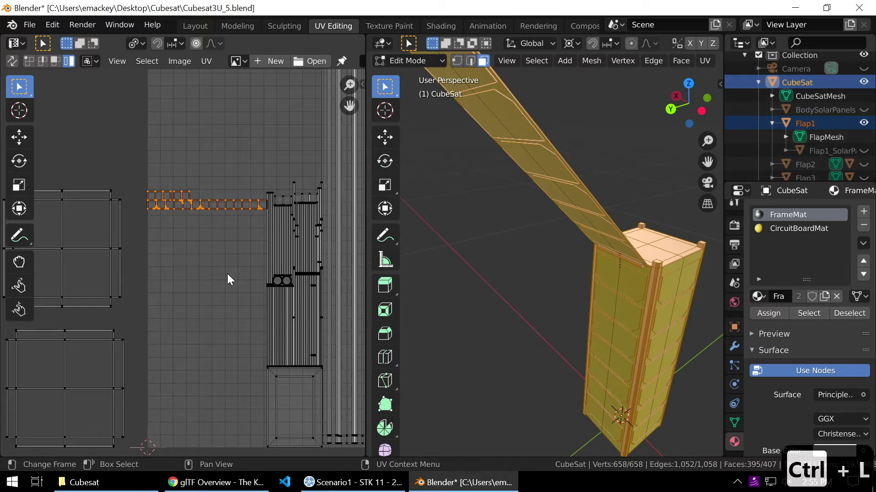
{"action": "scroll", "coordinate": [224, 273], "scroll_direction": "down", "scroll_amount": 2}
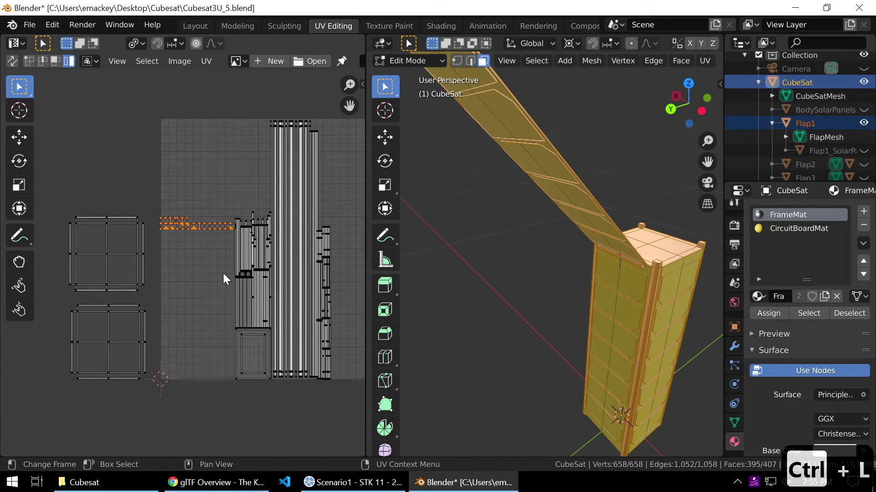
{"action": "key", "text": "g"}
{"action": "left_click", "coordinate": [133, 214]}
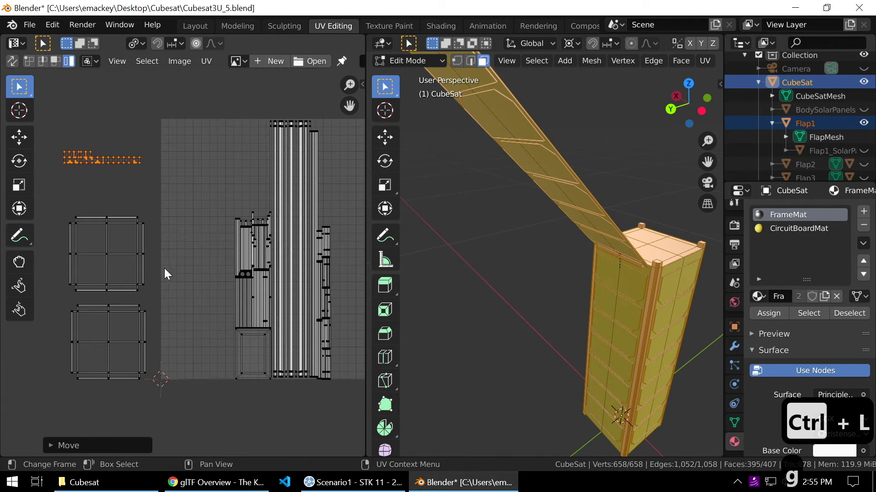
- Clear the selection and box-select the frame islands inside the UV square
{"action": "key", "text": "alt+a"}
{"action": "scroll", "coordinate": [187, 289], "scroll_direction": "down", "scroll_amount": 2}
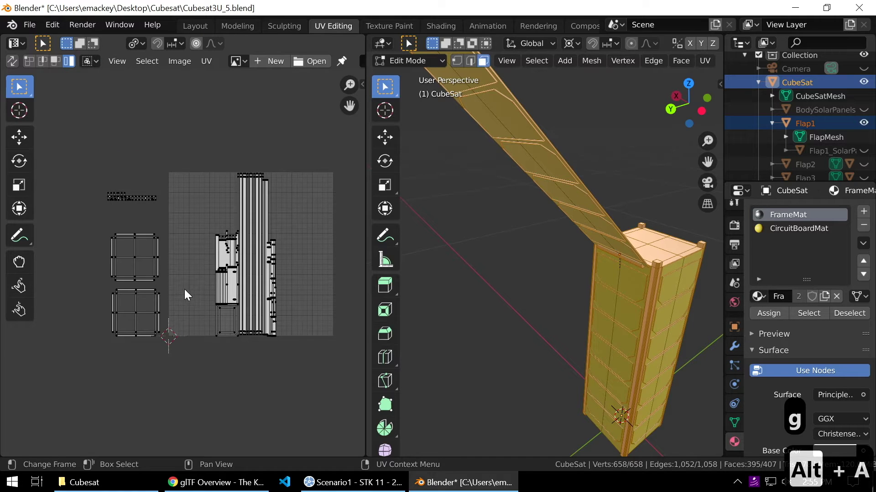
{"action": "key", "text": "b"}
{"action": "left_click_drag", "start_coordinate": [208, 163], "coordinate": [300, 376]}
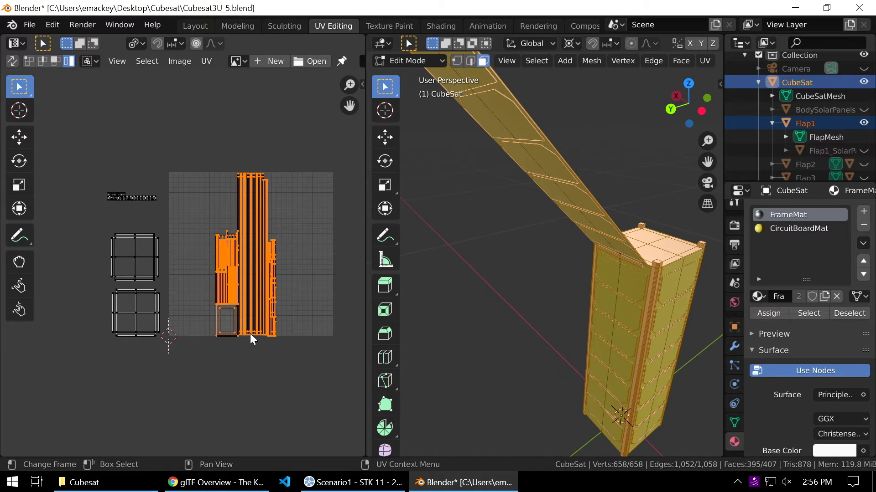
- Slide the frame islands horizontally until they sit against the UV square's left edge
{"action": "key", "text": "g"}
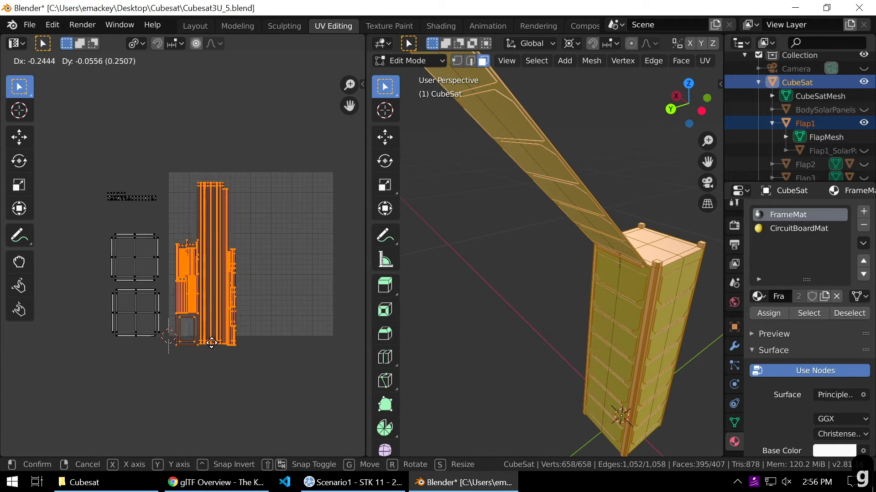
{"action": "key", "text": "x"}
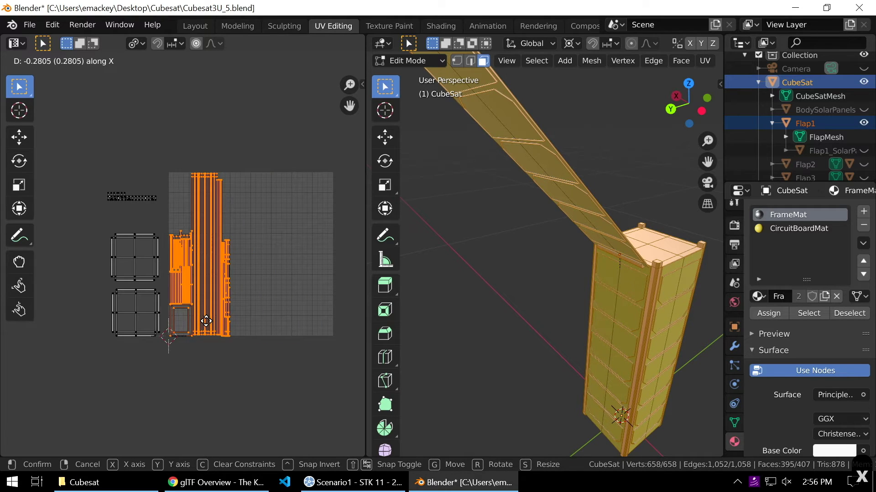
{"action": "left_click", "coordinate": [203, 318]}
{"action": "scroll", "coordinate": [179, 265], "scroll_direction": "up", "scroll_amount": 6}
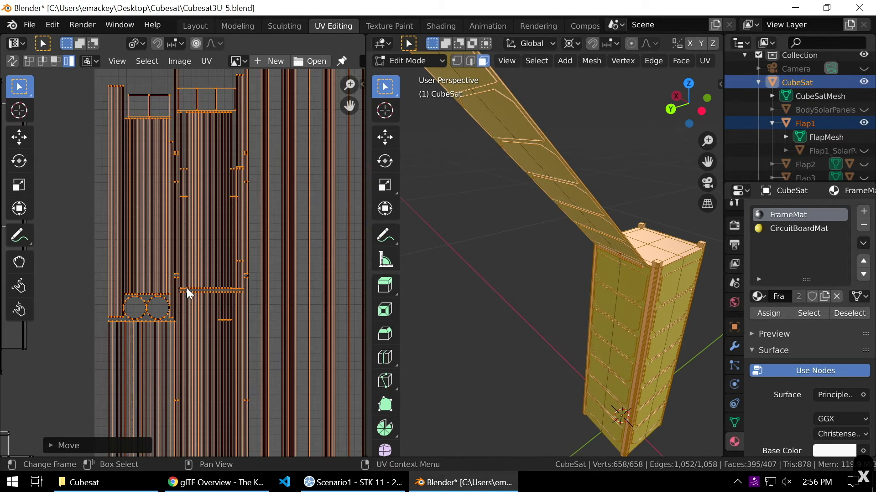
{"action": "middle_click_drag", "start_coordinate": [132, 319], "coordinate": [259, 281]}
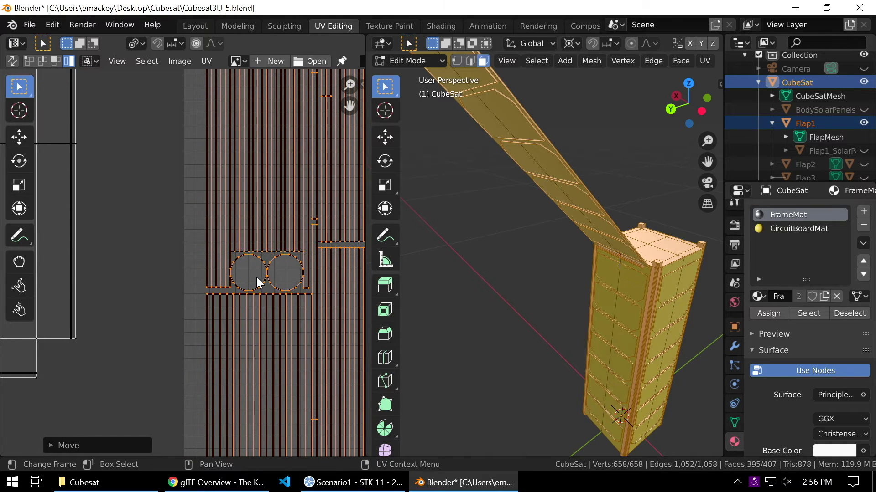
{"action": "key", "text": "g"}
{"action": "key", "text": "x"}
{"action": "left_click", "coordinate": [245, 283]}
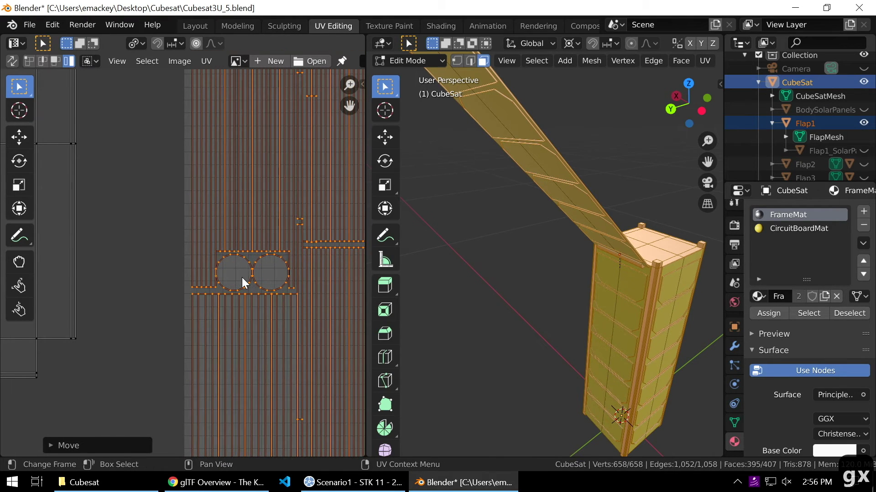
{"action": "scroll", "coordinate": [244, 283], "scroll_direction": "down", "scroll_amount": 5}
{"action": "middle_click_drag", "start_coordinate": [235, 387], "coordinate": [160, 308]}
- Clear the selection and box-select the long thin strip island, centring it in view
{"action": "scroll", "coordinate": [154, 234], "scroll_direction": "down", "scroll_amount": 3}
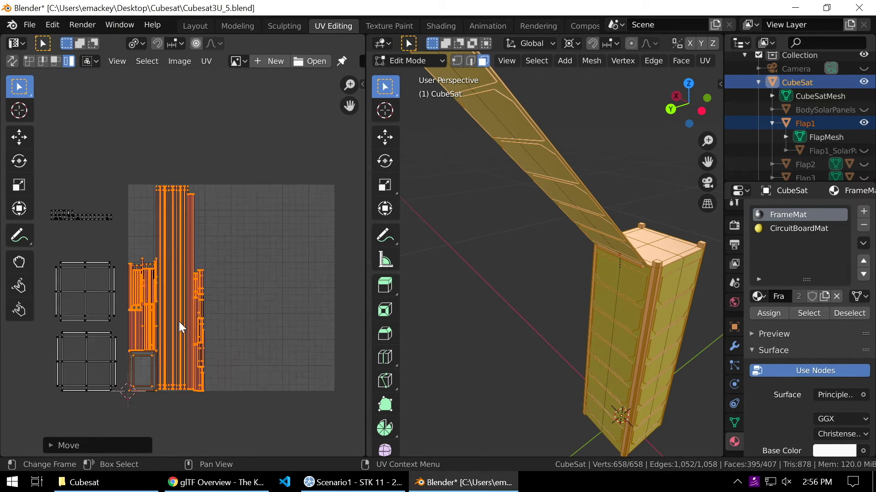
{"action": "scroll", "coordinate": [178, 322], "scroll_direction": "up", "scroll_amount": 3}
{"action": "middle_click_drag", "start_coordinate": [136, 251], "coordinate": [239, 316]}
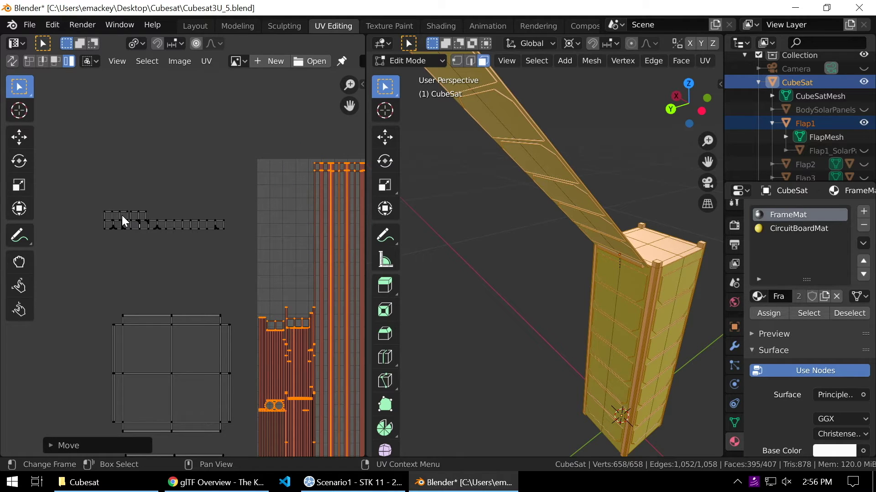
{"action": "key", "text": "alt+a"}
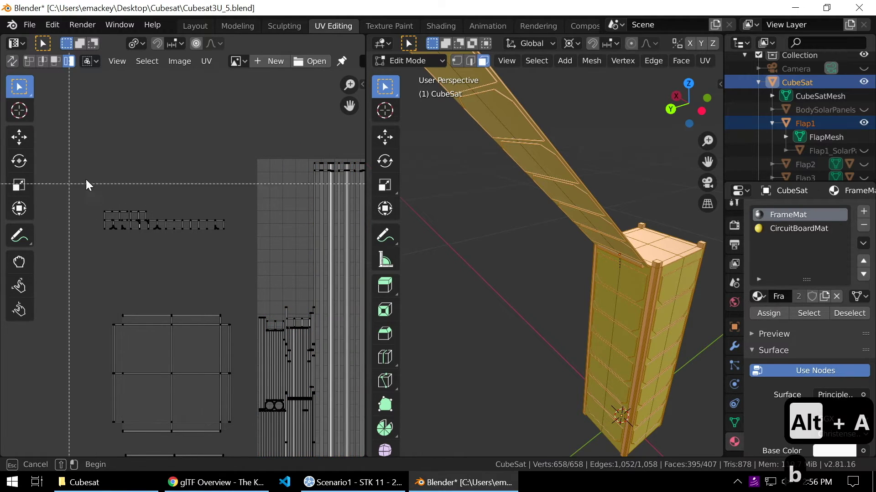
{"action": "left_click_drag", "start_coordinate": [80, 184], "coordinate": [264, 270]}
{"action": "scroll", "coordinate": [210, 266], "scroll_direction": "up", "scroll_amount": 2}
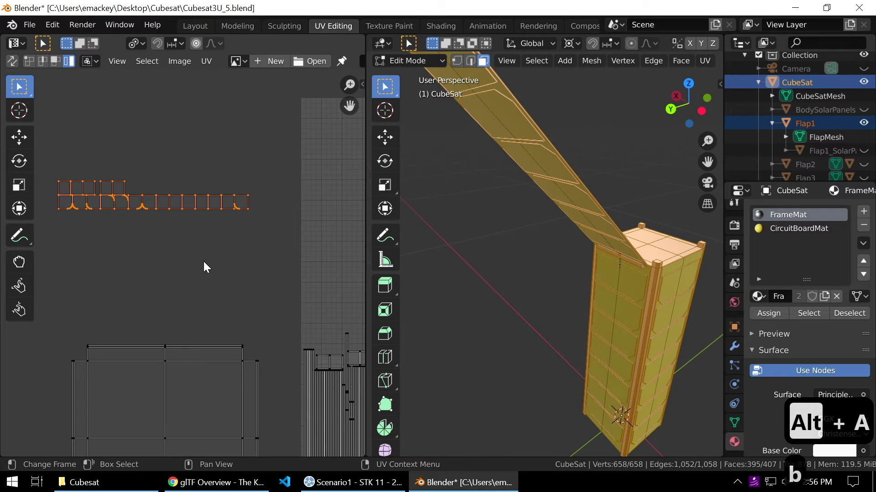
{"action": "middle_click_drag", "start_coordinate": [172, 241], "coordinate": [209, 269]}
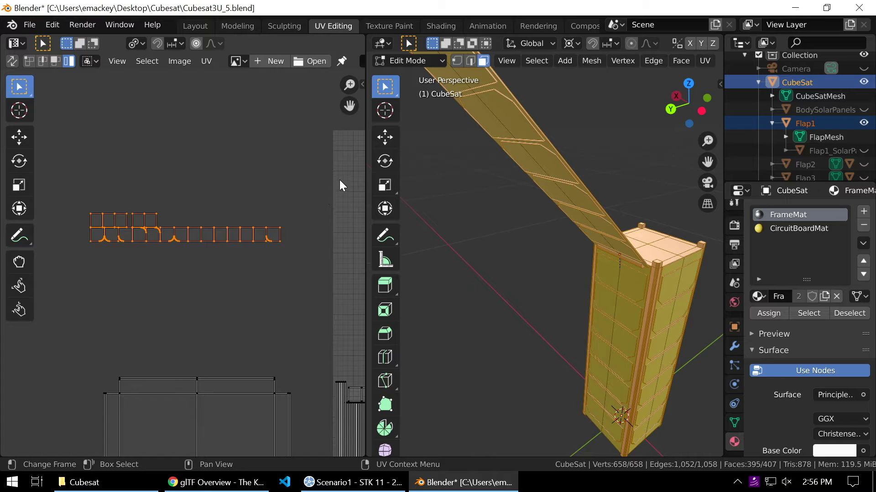
- Set the pivot to bounding box centre and rotate the strip island 90° upright
{"action": "key", "text": "r"}
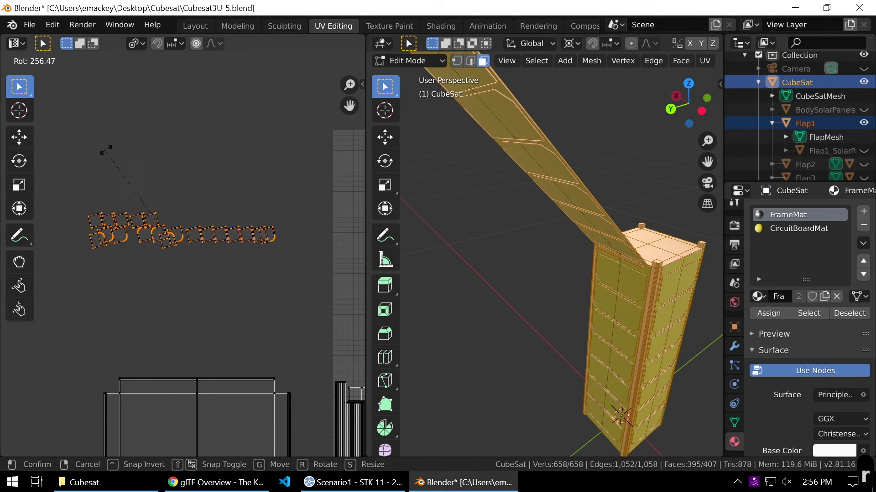
{"action": "key", "text": "Escape"}
{"action": "left_click", "coordinate": [141, 42]}
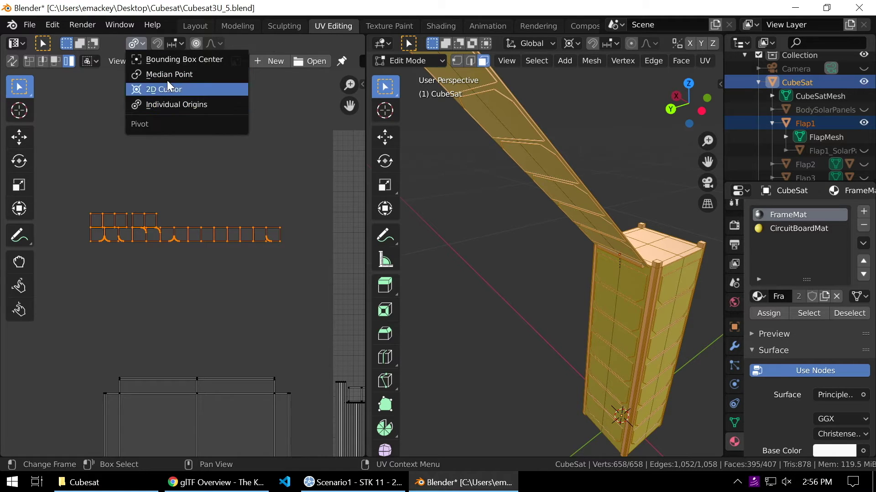
{"action": "left_click", "coordinate": [167, 58]}
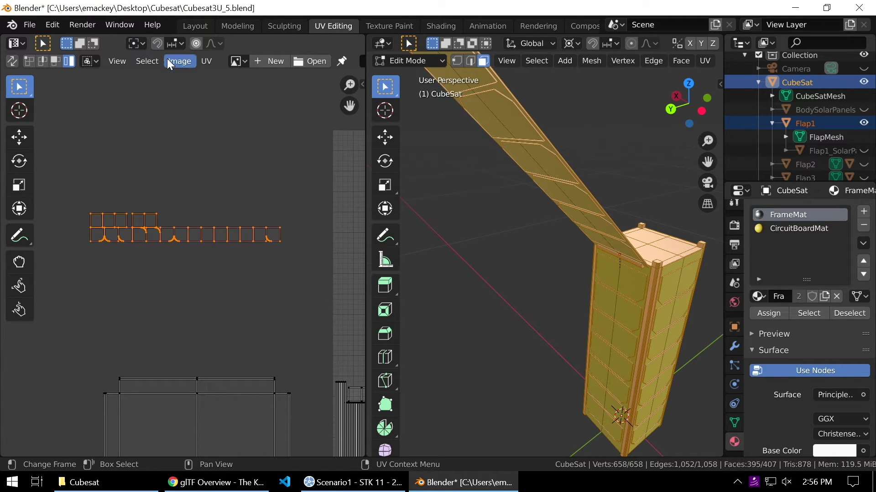
{"action": "key", "text": "r"}
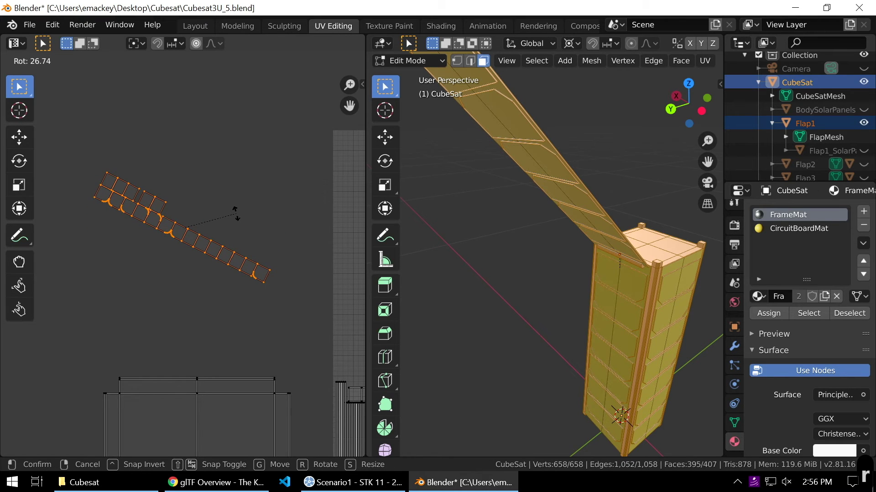
{"action": "type", "text": "90"}
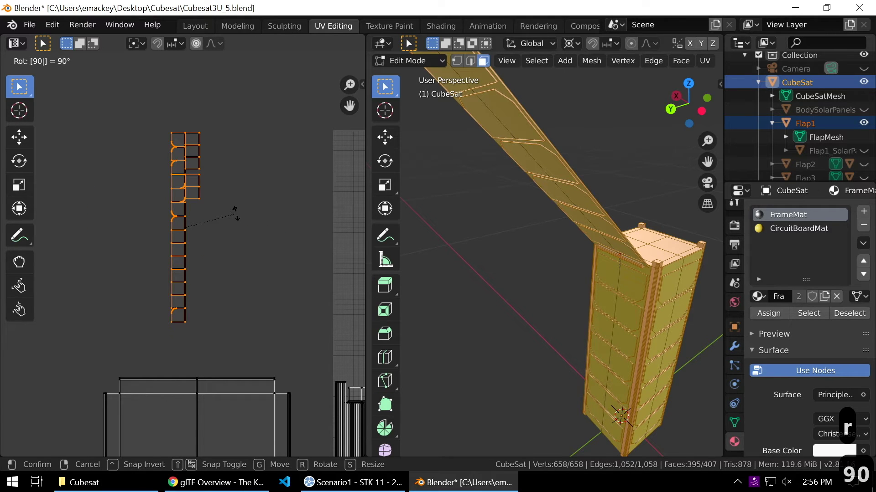
{"action": "key", "text": "Return"}
- Move the upright strip island into the UV square's upper-left area
{"action": "scroll", "coordinate": [215, 235], "scroll_direction": "down", "scroll_amount": 3}
{"action": "key", "text": "g"}
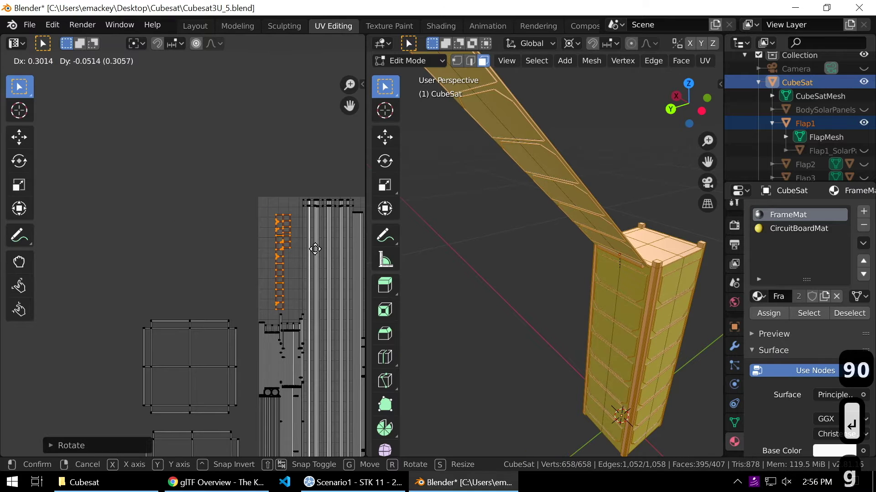
{"action": "left_click", "coordinate": [309, 249]}
{"action": "scroll", "coordinate": [296, 273], "scroll_direction": "up", "scroll_amount": 3}
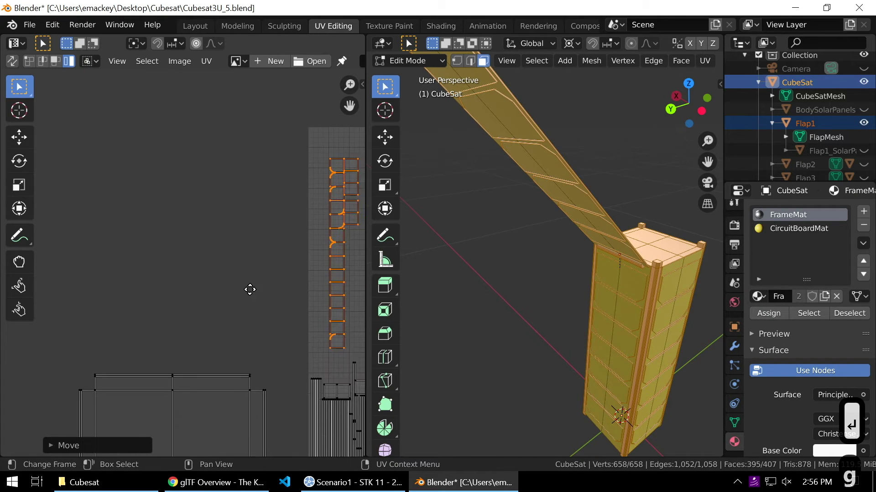
{"action": "middle_click_drag", "start_coordinate": [250, 290], "coordinate": [163, 314]}
{"action": "scroll", "coordinate": [163, 314], "scroll_direction": "down", "scroll_amount": 1}
{"action": "middle_click_drag", "start_coordinate": [267, 300], "coordinate": [211, 262]}
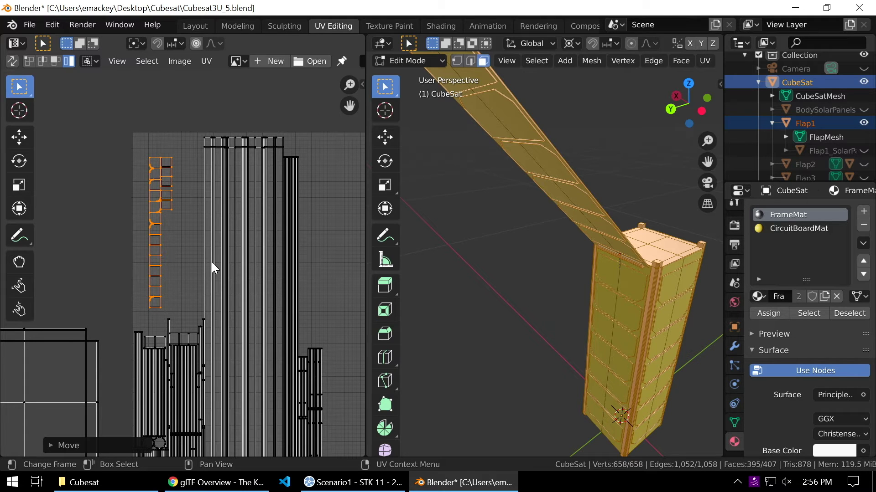
- Nudge the strip islands snug against the left edge beside the frame strips
{"action": "key", "text": "g"}
{"action": "left_click", "coordinate": [237, 250]}
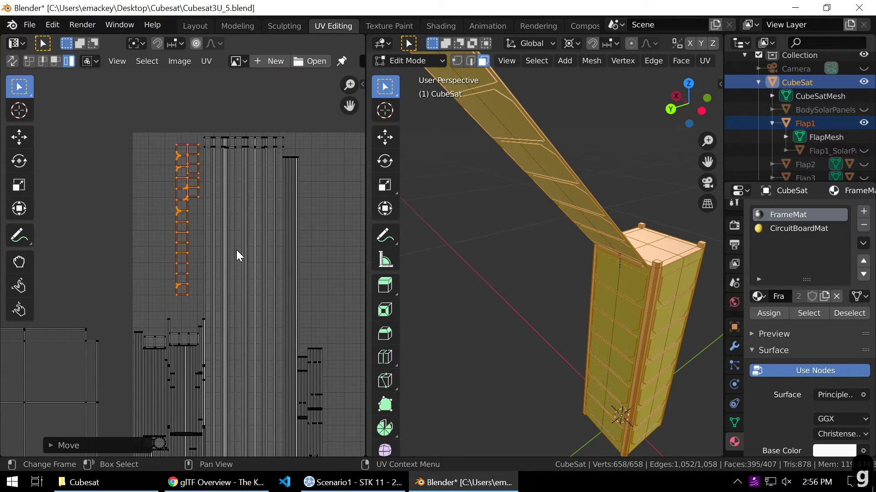
{"action": "key", "text": "g"}
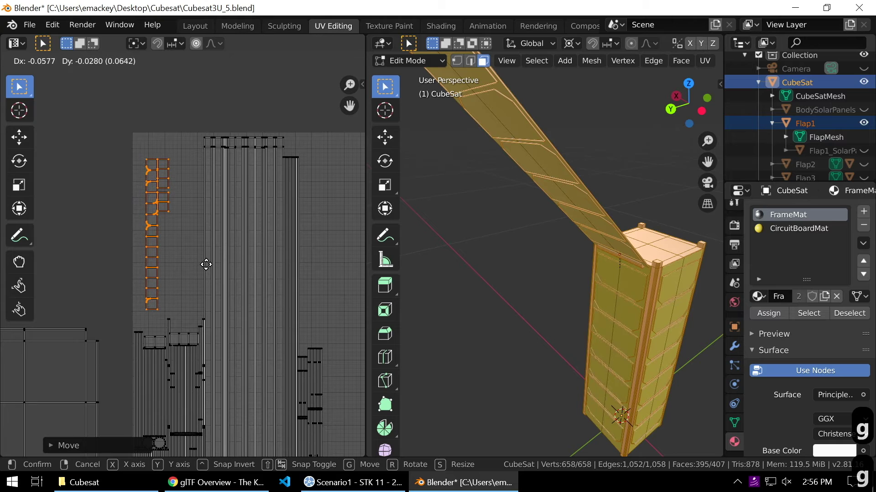
{"action": "left_click", "coordinate": [203, 269]}
{"action": "scroll", "coordinate": [202, 268], "scroll_direction": "down", "scroll_amount": 2}
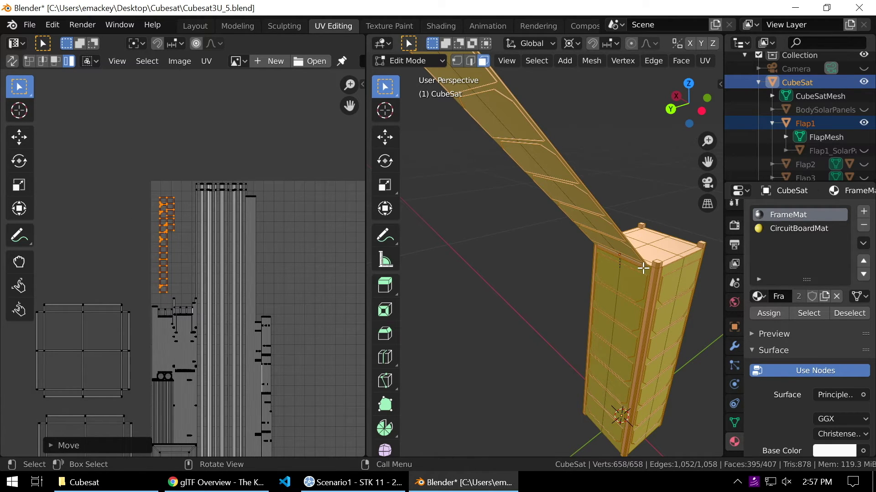
{"action": "scroll", "coordinate": [215, 327], "scroll_direction": "down", "scroll_amount": 3}
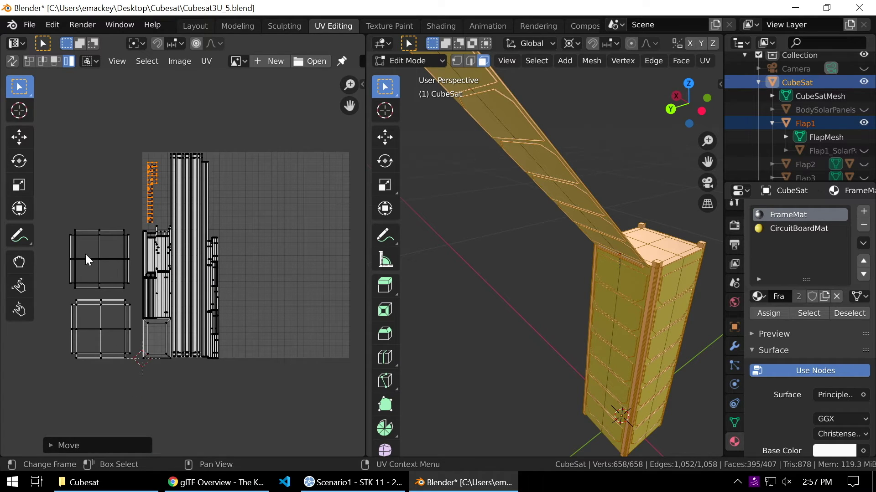
- Move both square grid islands up into the top of the UV square
{"action": "left_click", "coordinate": [99, 256]}
{"action": "key", "text": "g"}
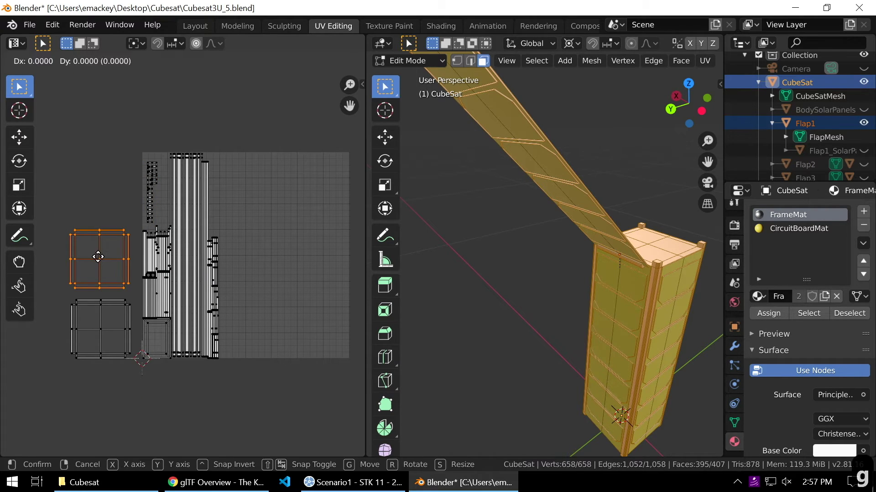
{"action": "left_click", "coordinate": [243, 181]}
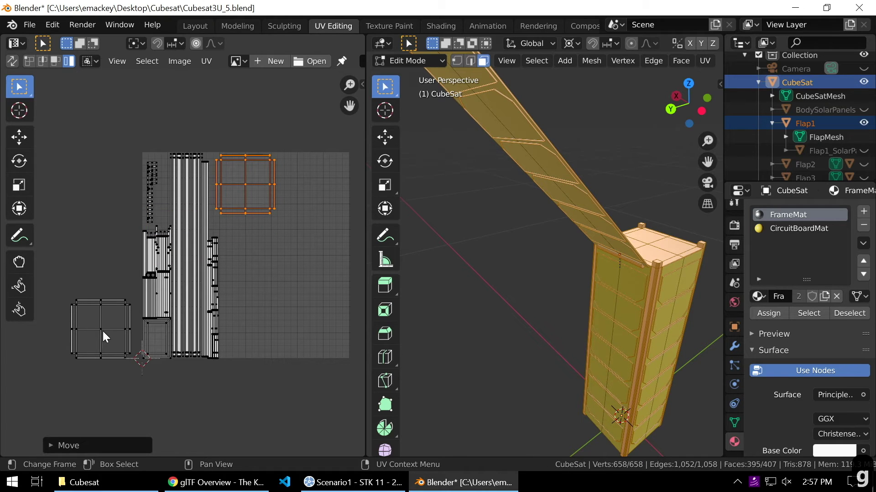
{"action": "left_click", "coordinate": [103, 331]}
{"action": "key", "text": "g"}
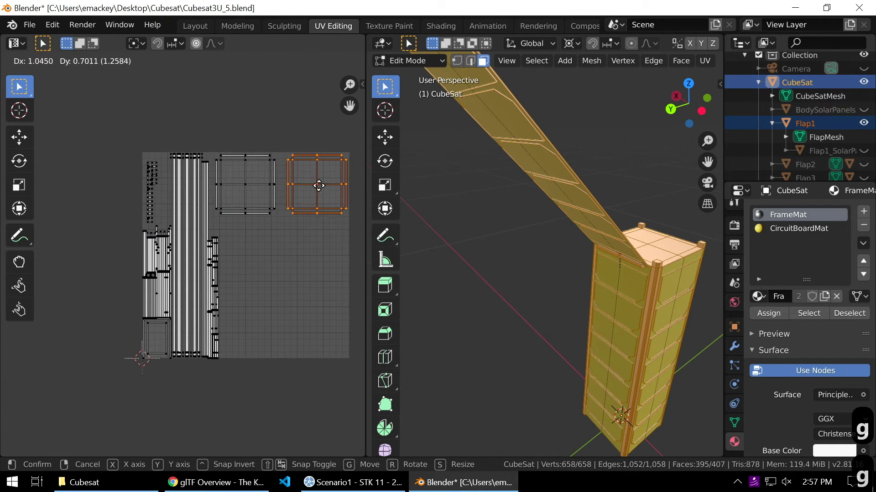
{"action": "left_click", "coordinate": [318, 185]}
- Reposition the left square grid island to align it along the top row
{"action": "scroll", "coordinate": [277, 234], "scroll_direction": "up", "scroll_amount": 5}
{"action": "scroll", "coordinate": [212, 361], "scroll_direction": "down", "scroll_amount": 2}
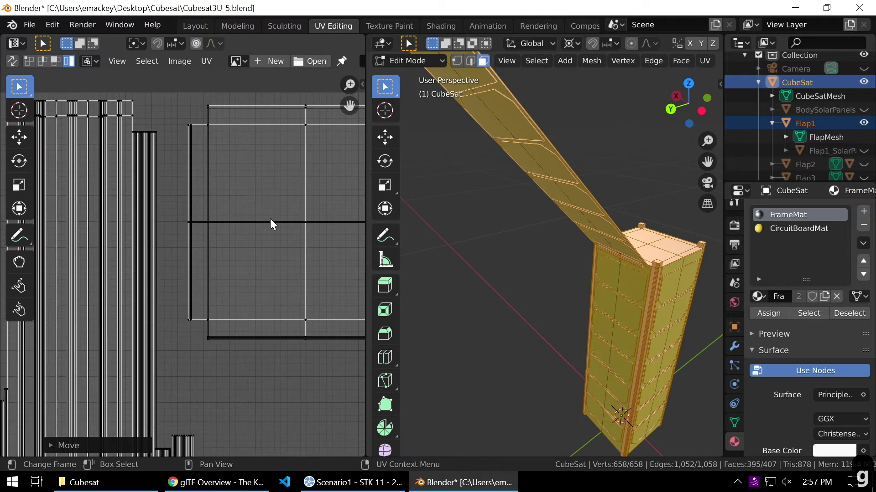
{"action": "middle_click_drag", "start_coordinate": [270, 218], "coordinate": [205, 288]}
{"action": "left_click", "coordinate": [244, 292]}
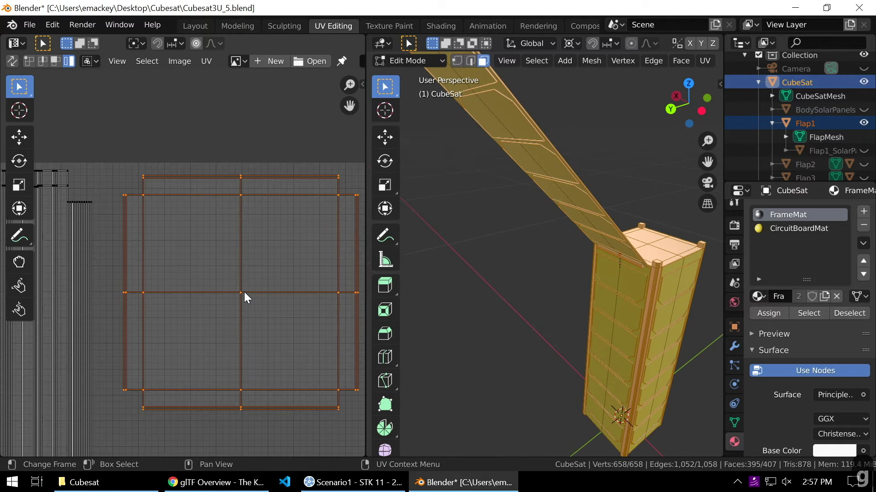
{"action": "key", "text": "g"}
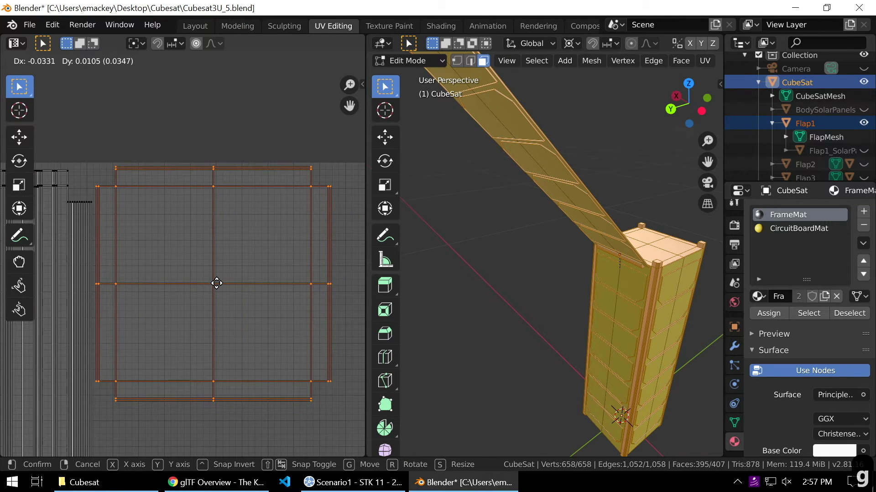
{"action": "left_click", "coordinate": [217, 284]}
- Slide the right square island snug beside its neighbour, then view the whole atlas
{"action": "middle_click_drag", "start_coordinate": [215, 284], "coordinate": [168, 289]}
{"action": "scroll", "coordinate": [168, 289], "scroll_direction": "down", "scroll_amount": 1}
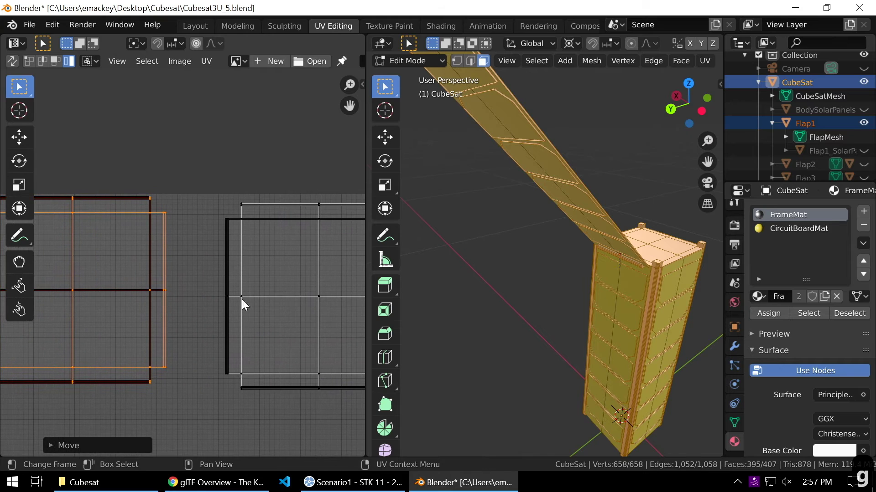
{"action": "left_click", "coordinate": [326, 294]}
{"action": "key", "text": "g"}
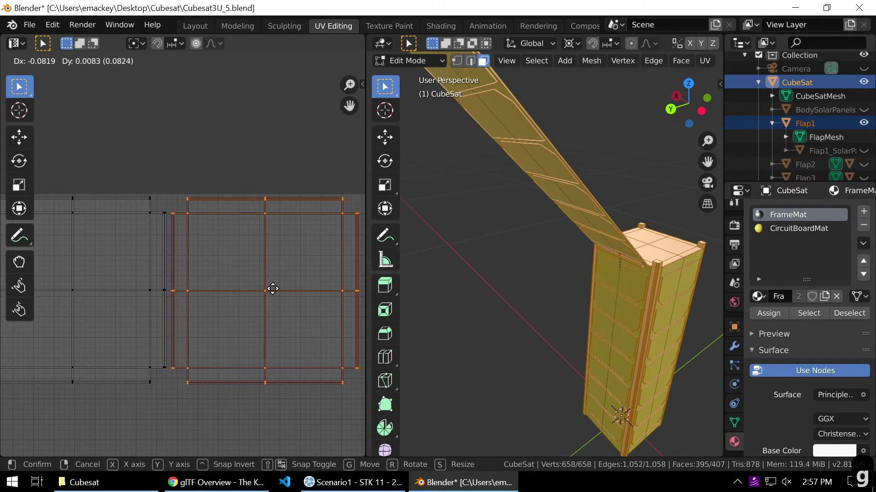
{"action": "left_click", "coordinate": [273, 289]}
{"action": "scroll", "coordinate": [270, 292], "scroll_direction": "down", "scroll_amount": 3}
{"action": "middle_click_drag", "start_coordinate": [237, 337], "coordinate": [243, 294]}
{"action": "scroll", "coordinate": [289, 279], "scroll_direction": "down", "scroll_amount": 1}
{"action": "scroll", "coordinate": [274, 290], "scroll_direction": "down", "scroll_amount": 1}
{"action": "scroll", "coordinate": [241, 292], "scroll_direction": "down", "scroll_amount": 2}
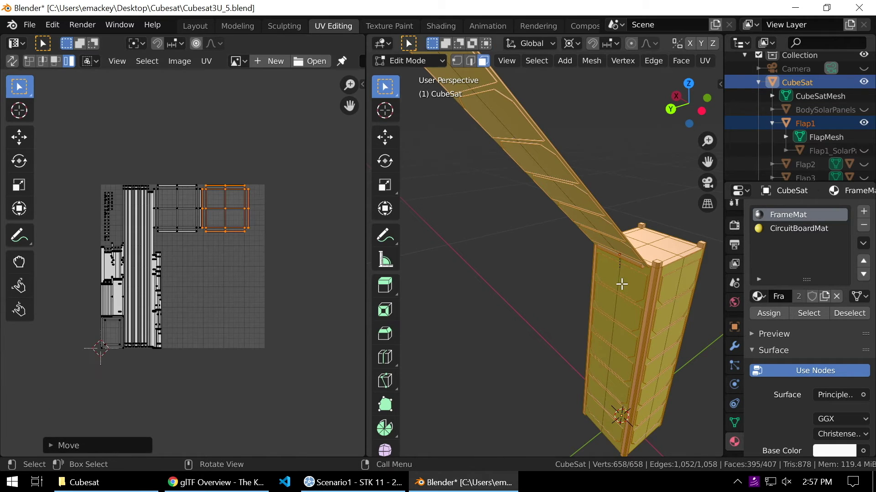
- Box-select the flap's strip island and rotate it 90°
{"action": "key", "text": "a"}
{"action": "scroll", "coordinate": [268, 327], "scroll_direction": "down", "scroll_amount": 3}
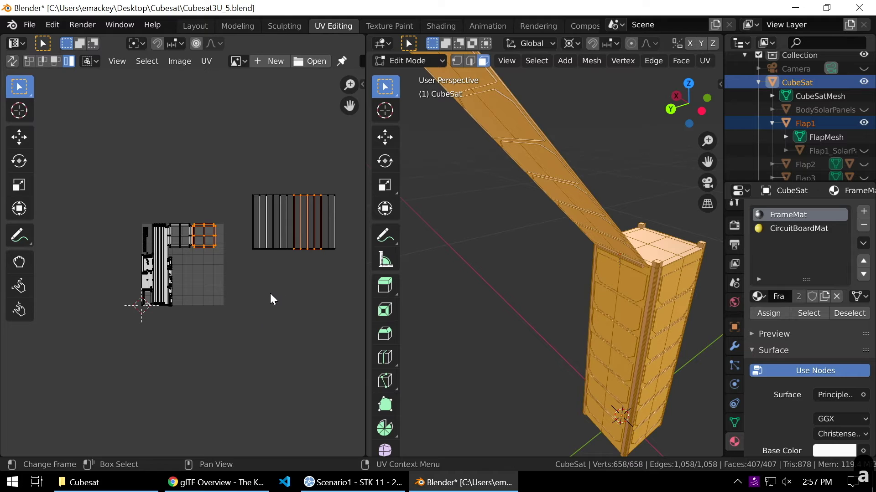
{"action": "key", "text": "alt+a"}
{"action": "key", "text": "b"}
{"action": "left_click_drag", "start_coordinate": [248, 186], "coordinate": [355, 271]}
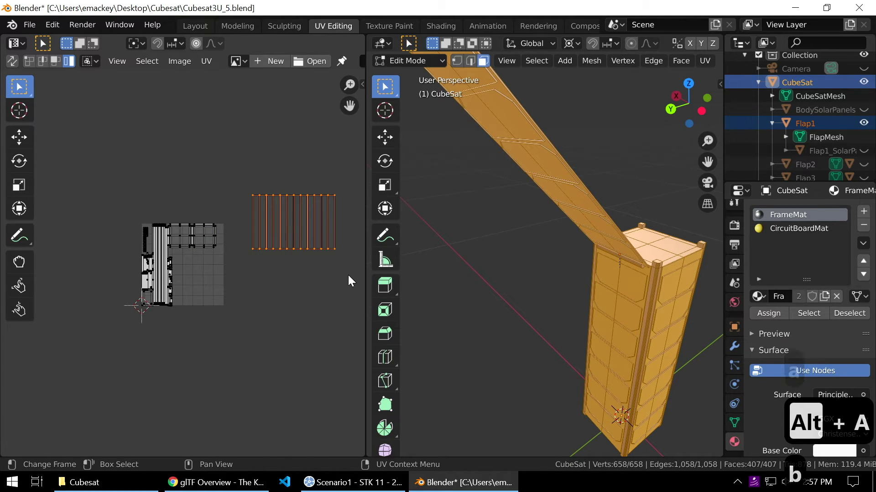
{"action": "type", "text": "r90"}
{"action": "key", "text": "Return"}
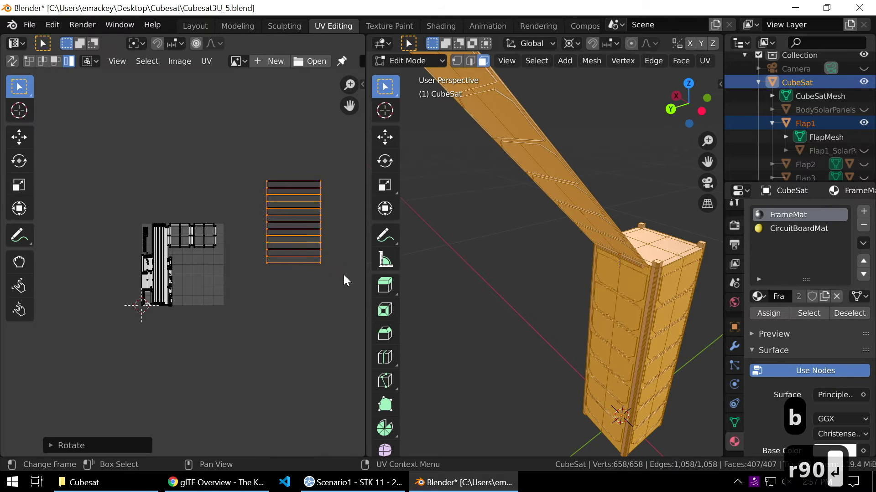
- Move the rotated flap island onto the atlas and scale it down
{"action": "key", "text": "g"}
{"action": "left_click", "coordinate": [274, 363]}
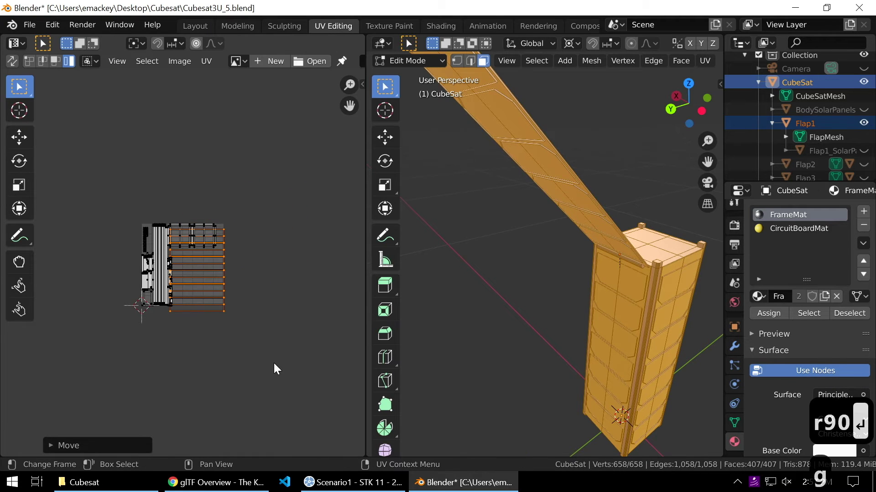
{"action": "key", "text": "s"}
{"action": "left_click", "coordinate": [250, 331]}
{"action": "scroll", "coordinate": [234, 311], "scroll_direction": "up", "scroll_amount": 5}
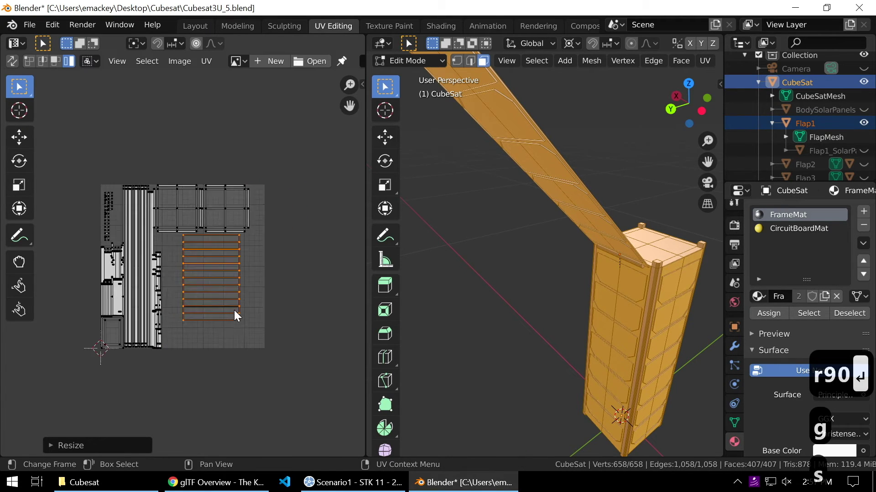
{"action": "middle_click_drag", "start_coordinate": [237, 320], "coordinate": [222, 272]}
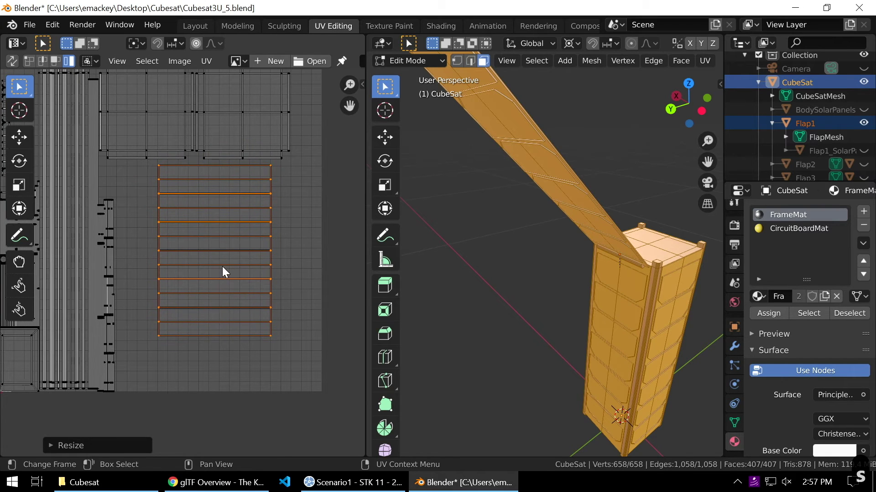
- Enlarge the flap island, set it lower in the square, and stretch it along X
{"action": "key", "text": "g"}
{"action": "left_click", "coordinate": [224, 287]}
{"action": "key", "text": "s"}
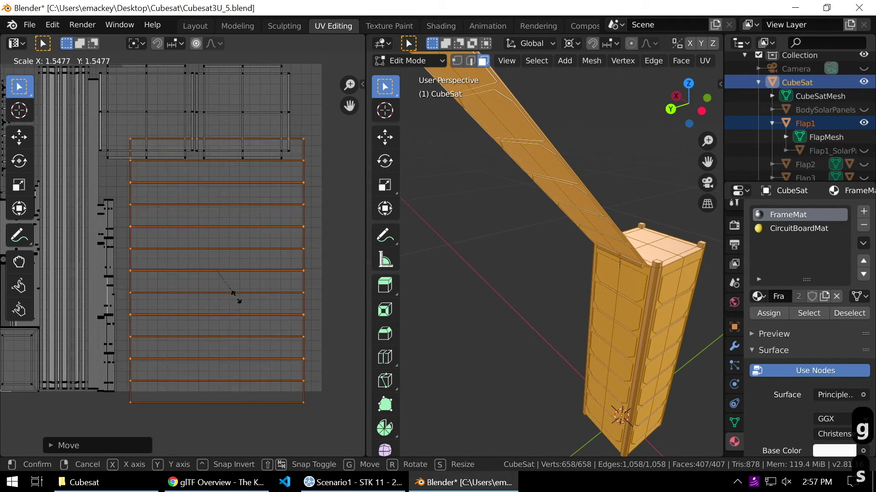
{"action": "left_click", "coordinate": [234, 296]}
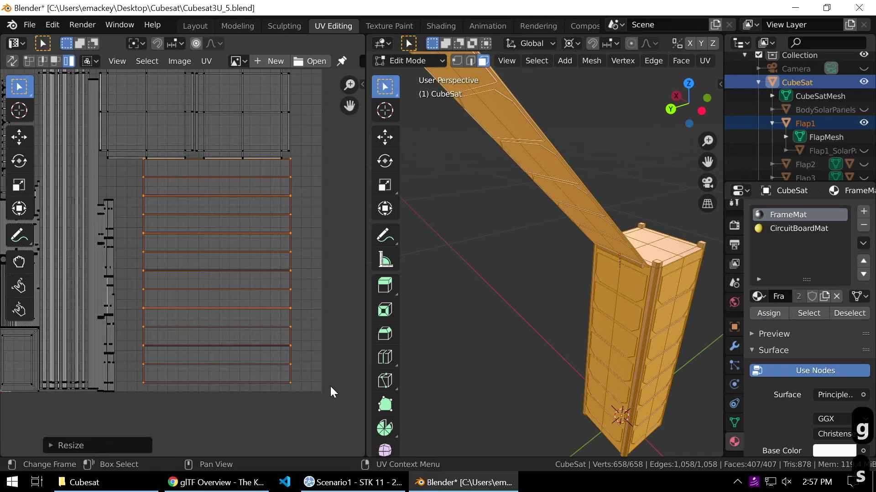
{"action": "key", "text": "g"}
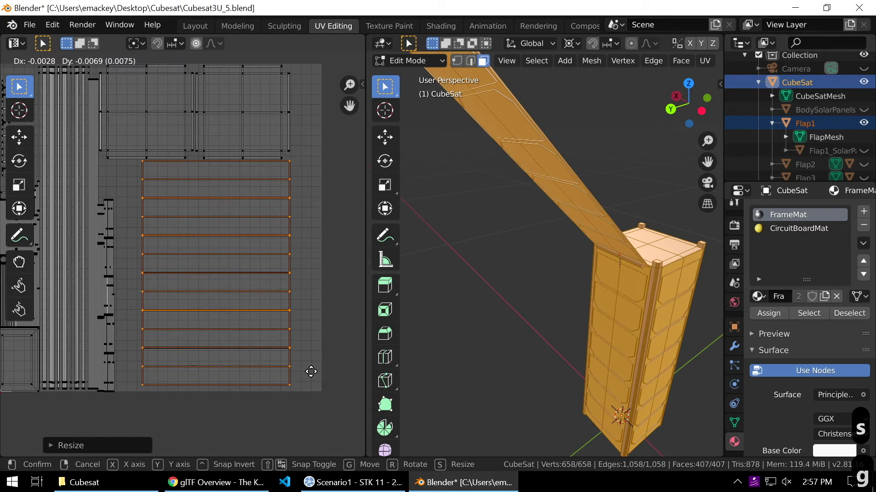
{"action": "left_click", "coordinate": [313, 379]}
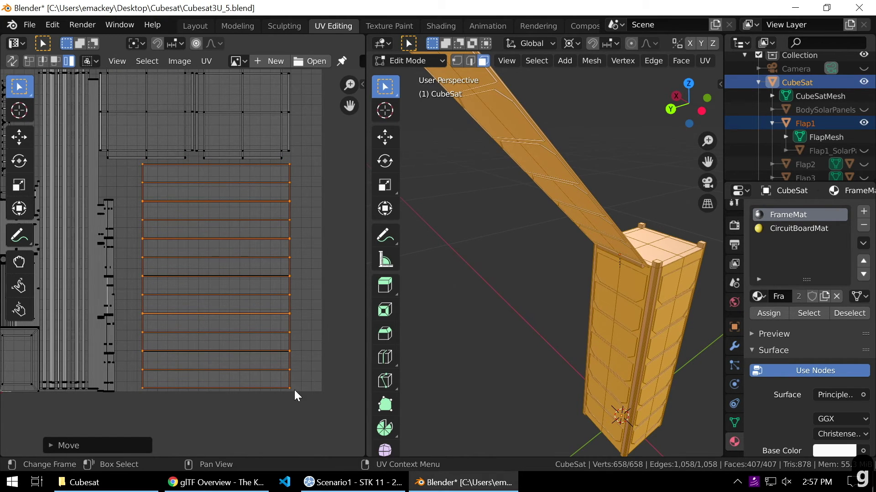
{"action": "middle_click_drag", "start_coordinate": [308, 420], "coordinate": [297, 416]}
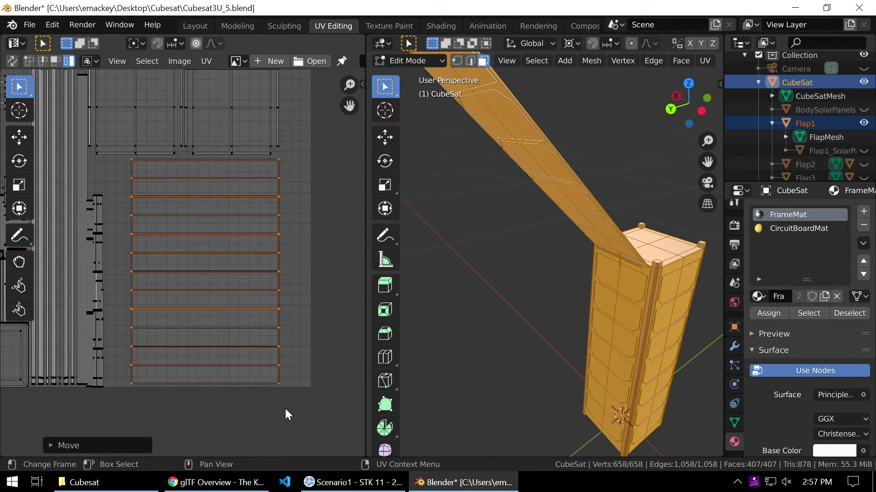
{"action": "key", "text": "s"}
{"action": "key", "text": "x"}
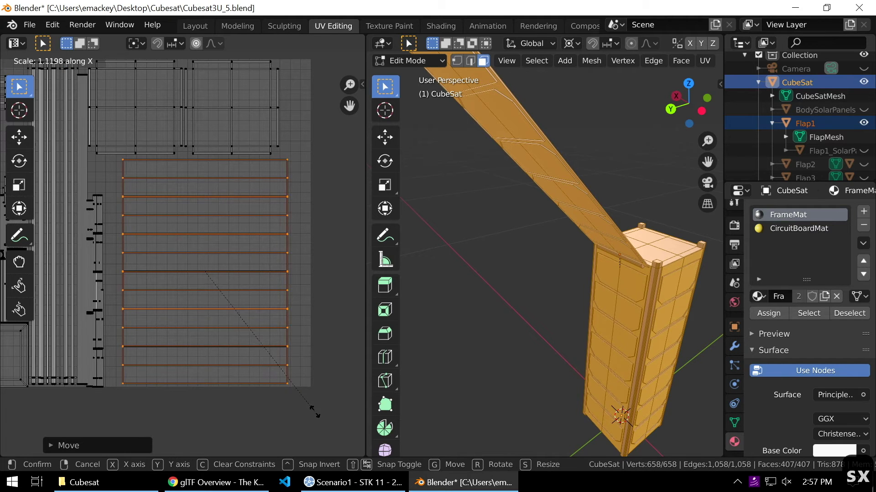
- Confirm the flap island's horizontal stretch across the lower atlas
{"action": "left_click", "coordinate": [343, 416]}
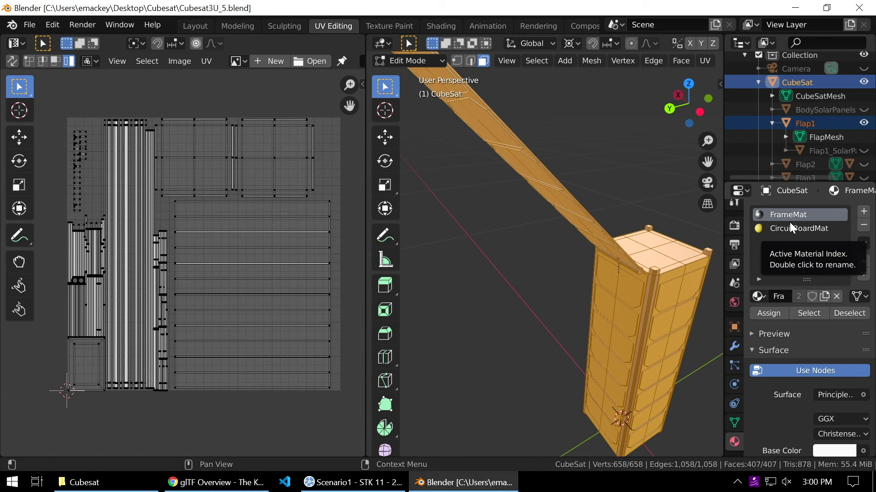
{"action": "mouse_move", "coordinate": [573, 322]}
{"action": "middle_mouse_down"}
{"action": "mouse_move", "coordinate": [538, 324]}
{"action": "mouse_move", "coordinate": [579, 325]}
{"action": "mouse_move", "coordinate": [561, 312]}
{"action": "mouse_move", "coordinate": [573, 324]}
{"action": "mouse_move", "coordinate": [577, 316]}
{"action": "middle_mouse_up"}
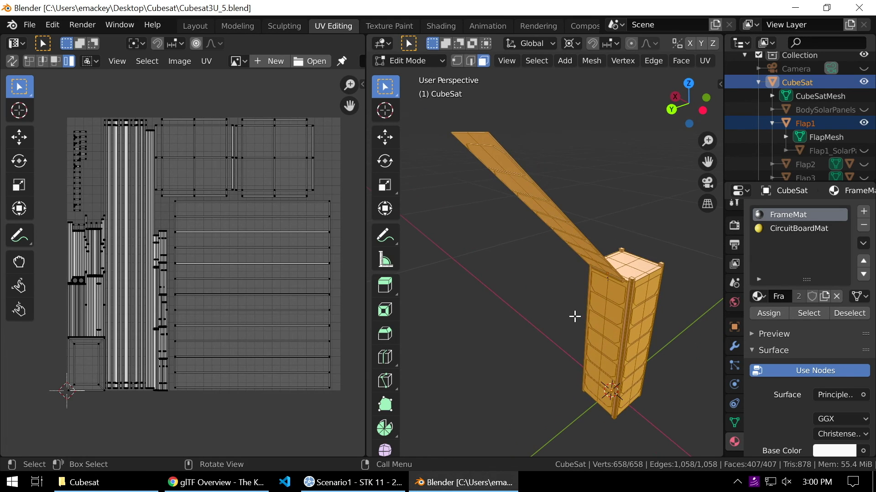